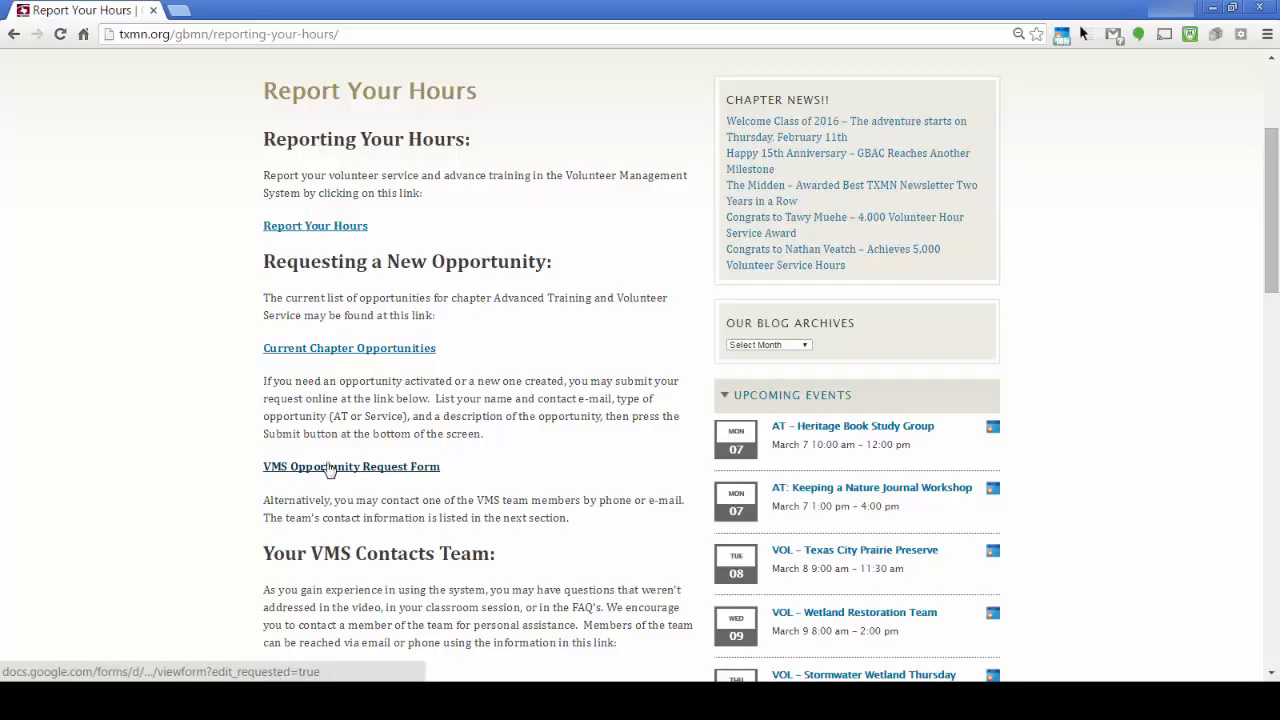
Browse the chapter's Report Your Hours page, then open the TPWD volunteer hours site in a new tab
{"action": "left_click", "coordinate": [371, 470]}
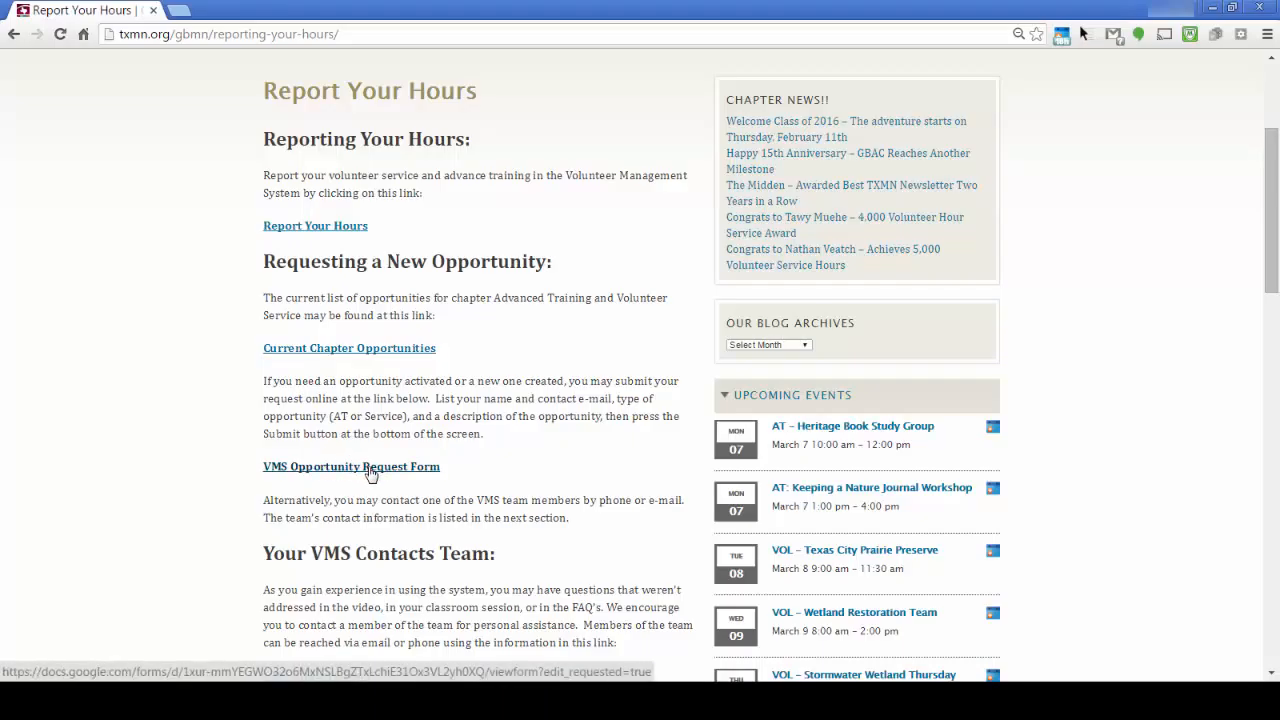
{"action": "scroll", "coordinate": [371, 470], "scroll_direction": "down", "scroll_amount": 3}
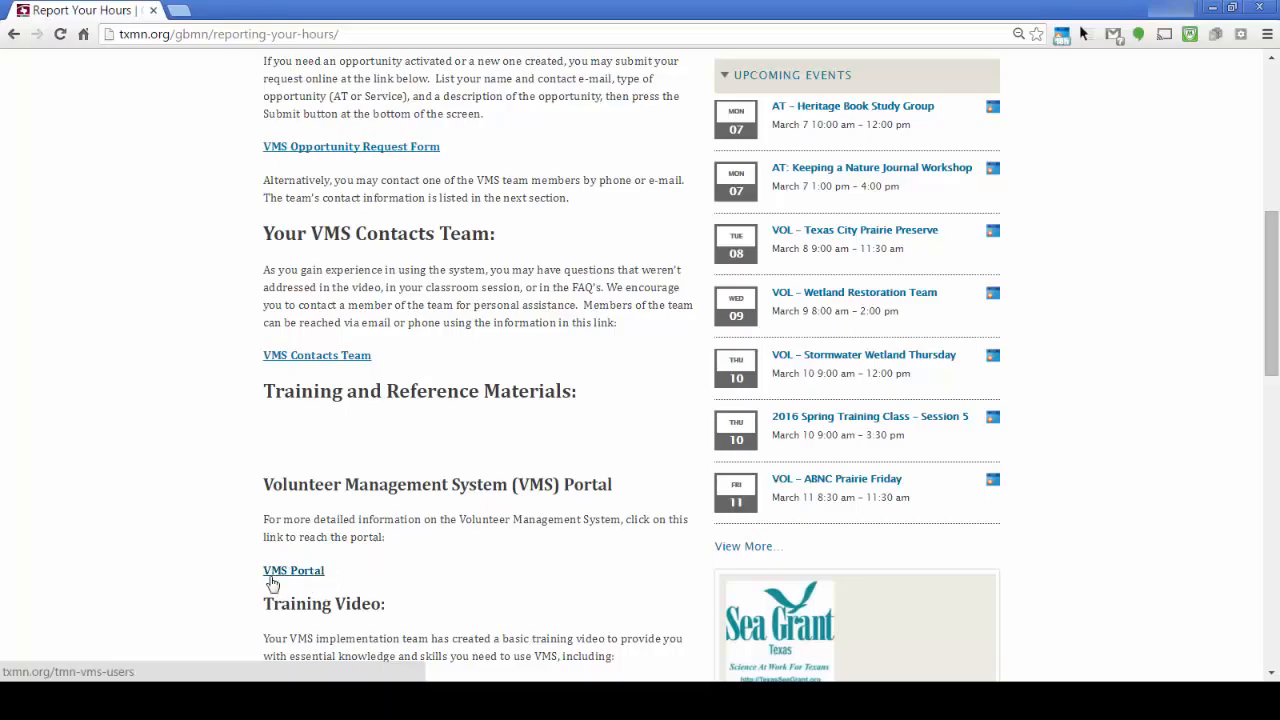
{"action": "scroll", "coordinate": [346, 566], "scroll_direction": "down", "scroll_amount": 3}
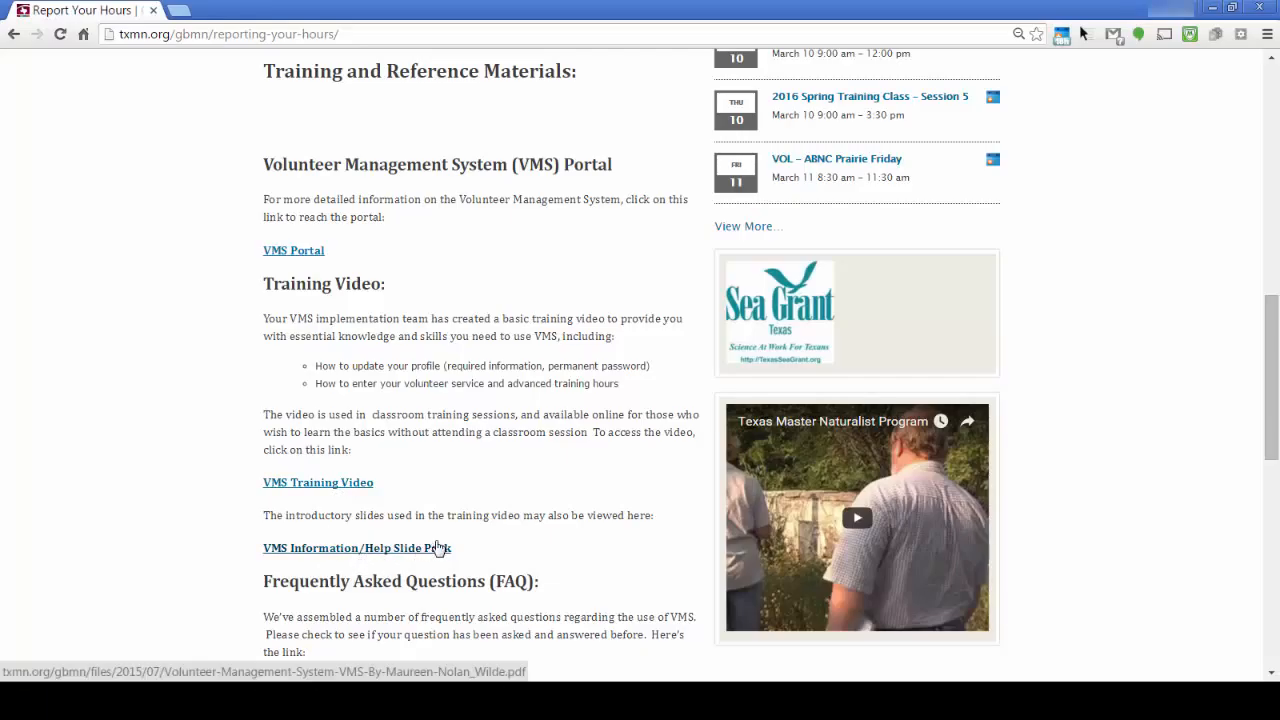
{"action": "scroll", "coordinate": [437, 545], "scroll_direction": "up", "scroll_amount": 6}
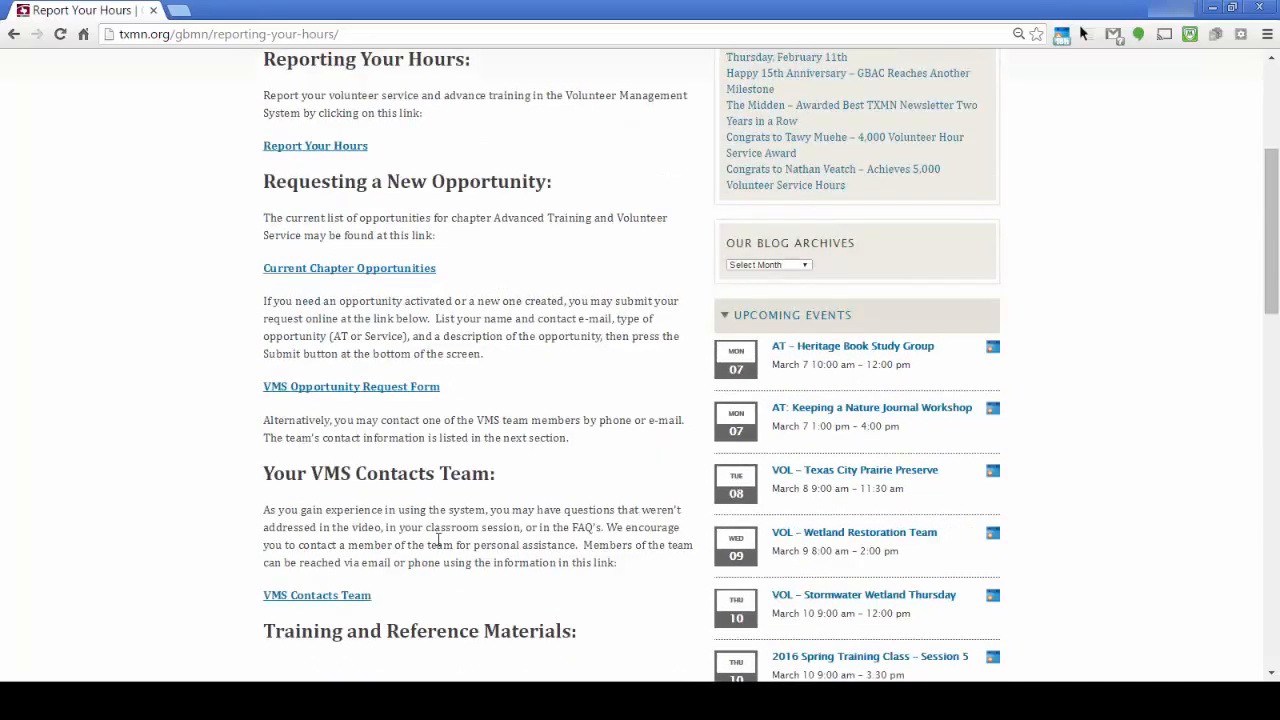
{"action": "scroll", "coordinate": [437, 540], "scroll_direction": "up", "scroll_amount": 4}
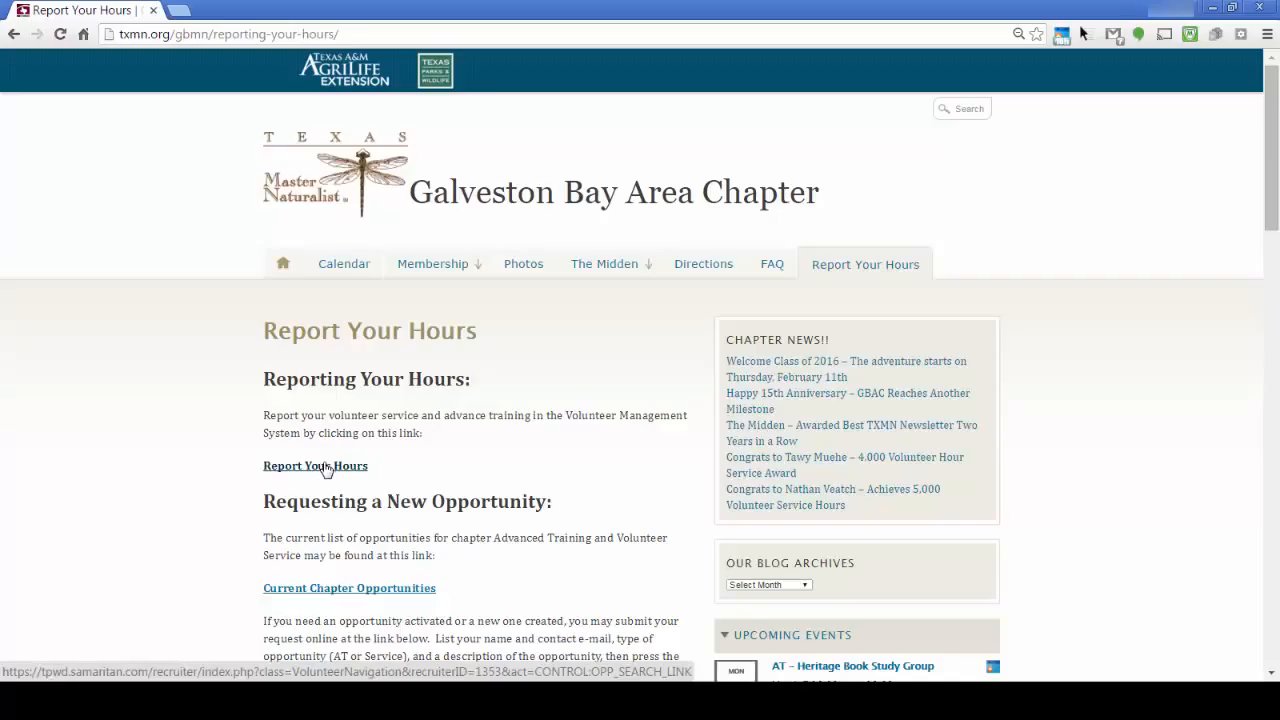
{"action": "left_click", "coordinate": [326, 466]}
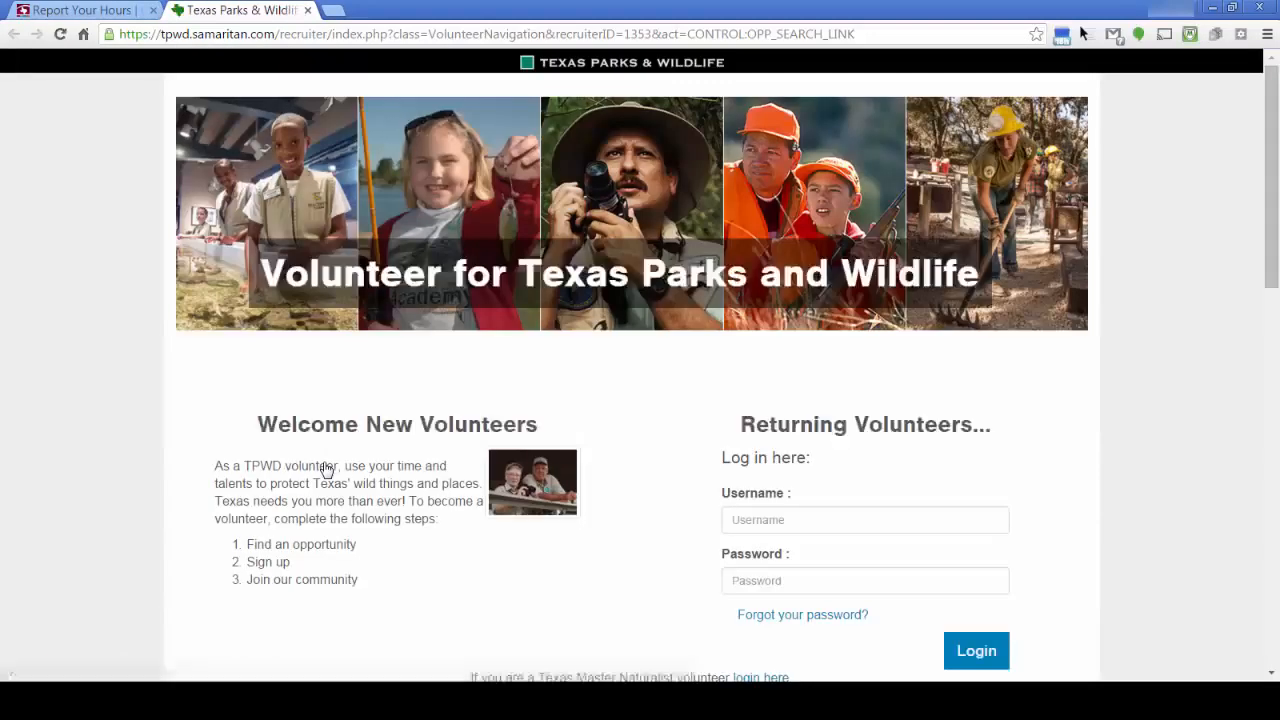
Sign in with the volunteer username and account password, declining Chrome's offer to save the password
{"action": "left_click", "coordinate": [800, 521]}
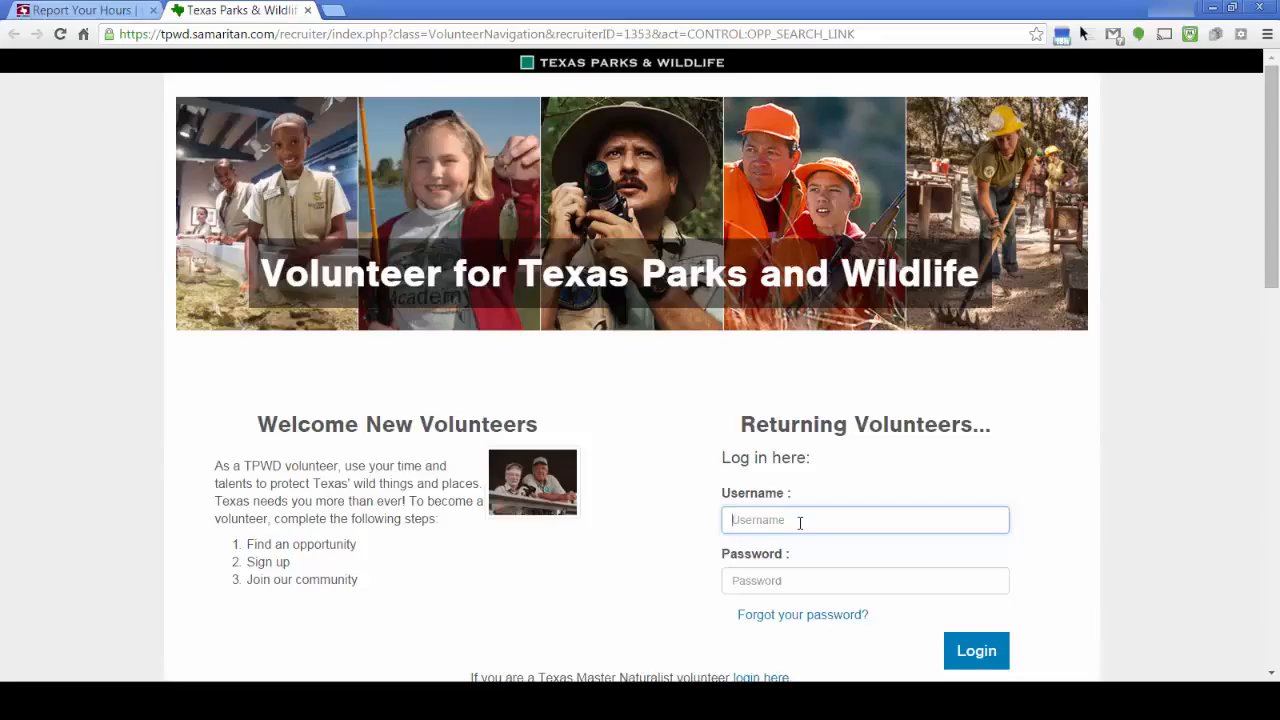
{"action": "type", "text": "GBACtraint"}
{"action": "left_click", "coordinate": [800, 579]}
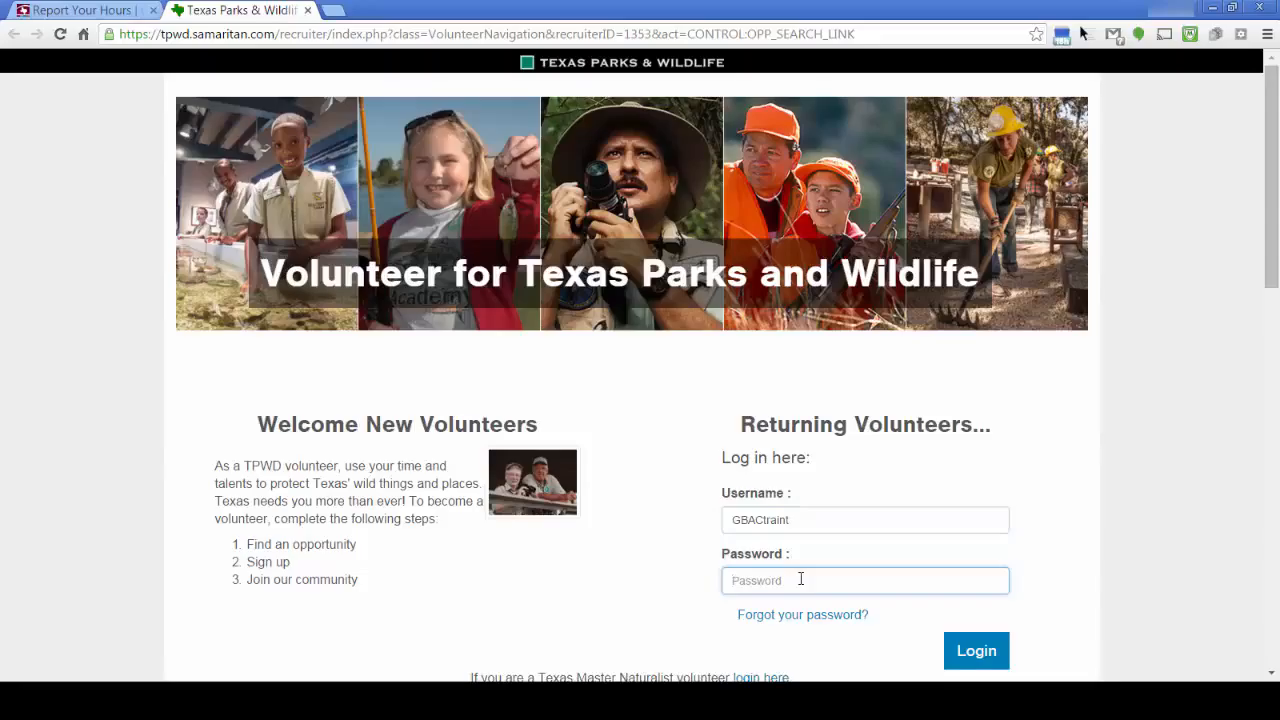
{"action": "type", "text": "••••••••"}
{"action": "key", "text": "Return"}
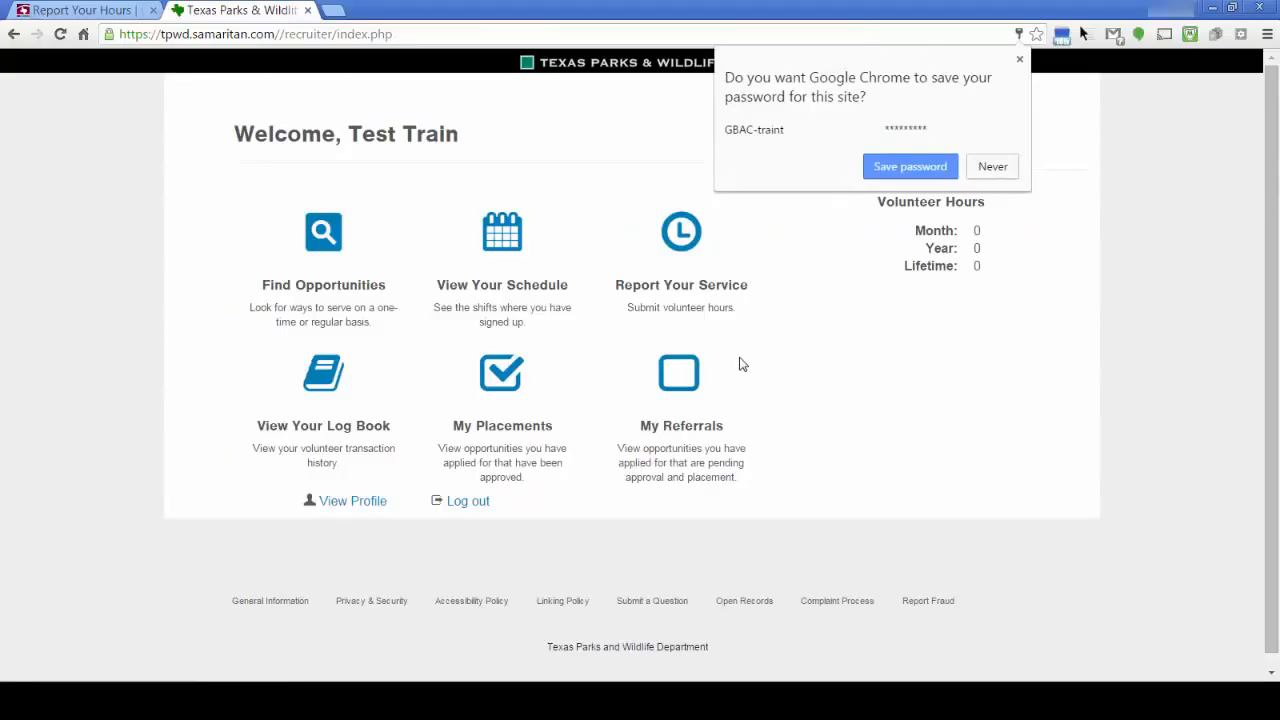
{"action": "left_click", "coordinate": [991, 168]}
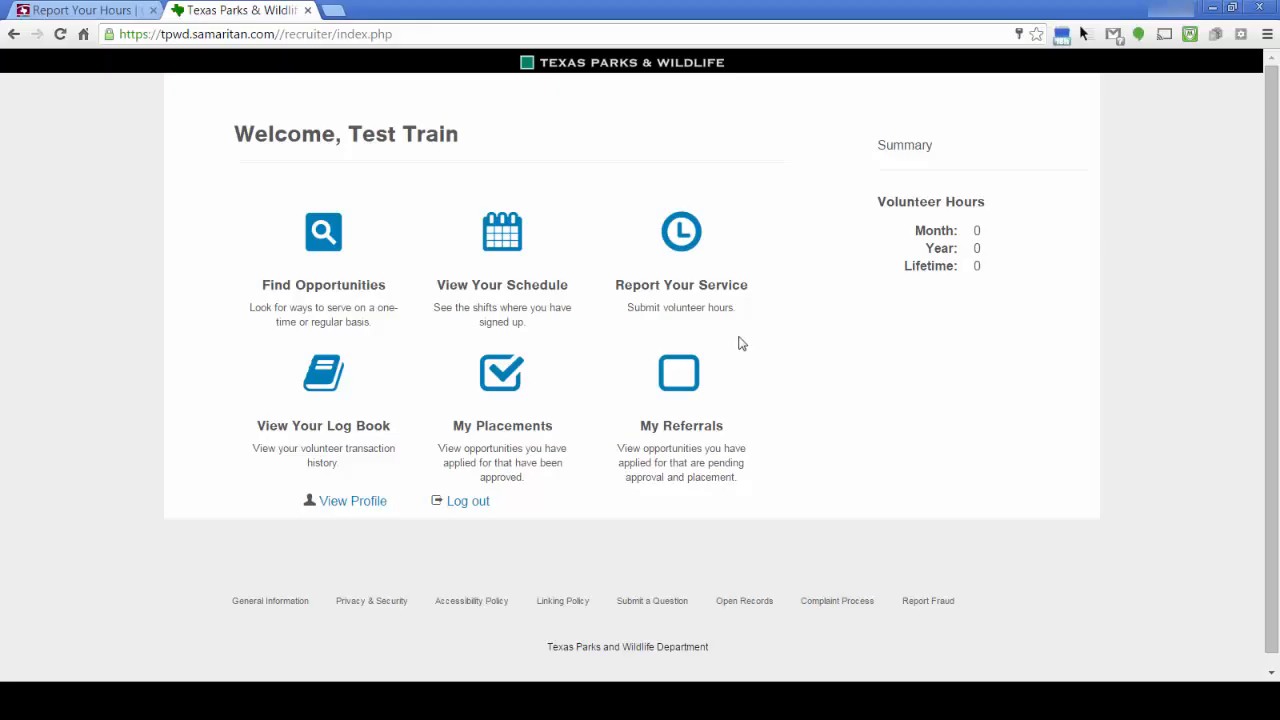
Open the volunteer profile editor from the dashboard
{"action": "left_click", "coordinate": [353, 502]}
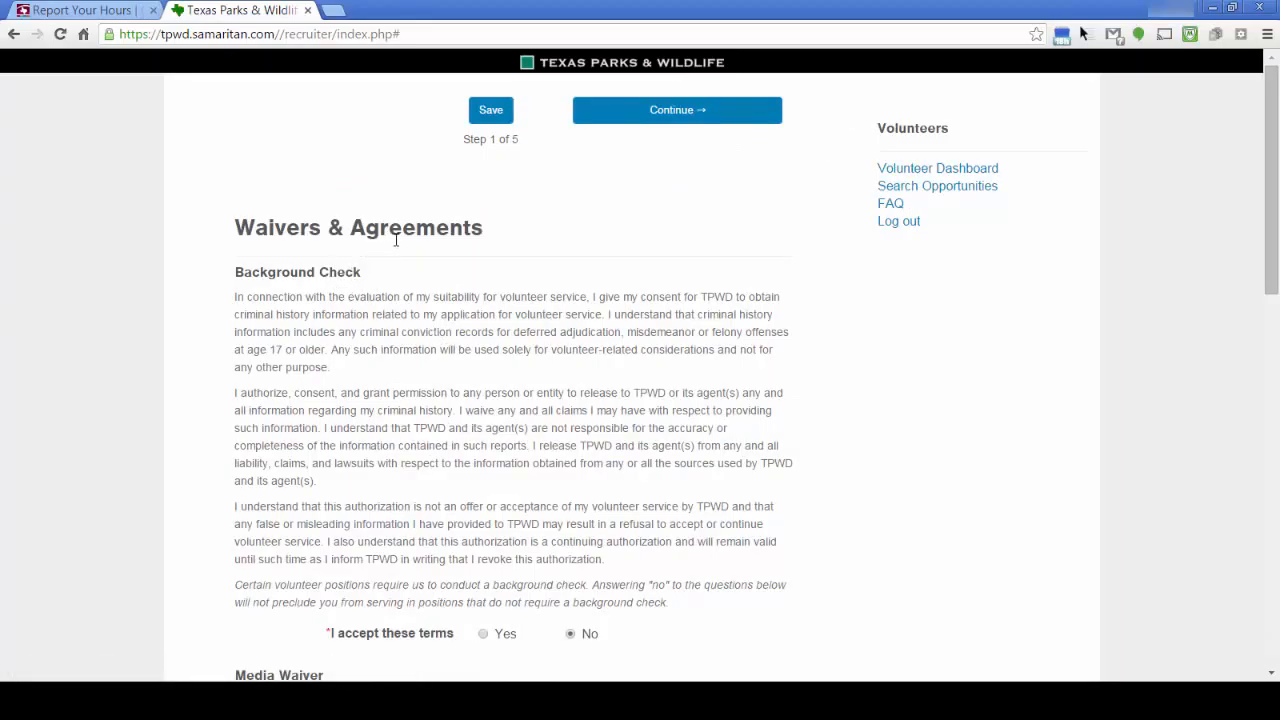
Accept the Background Check terms and enter the driver's licence number with licence state tx
{"action": "scroll", "coordinate": [574, 345], "scroll_direction": "down", "scroll_amount": 3}
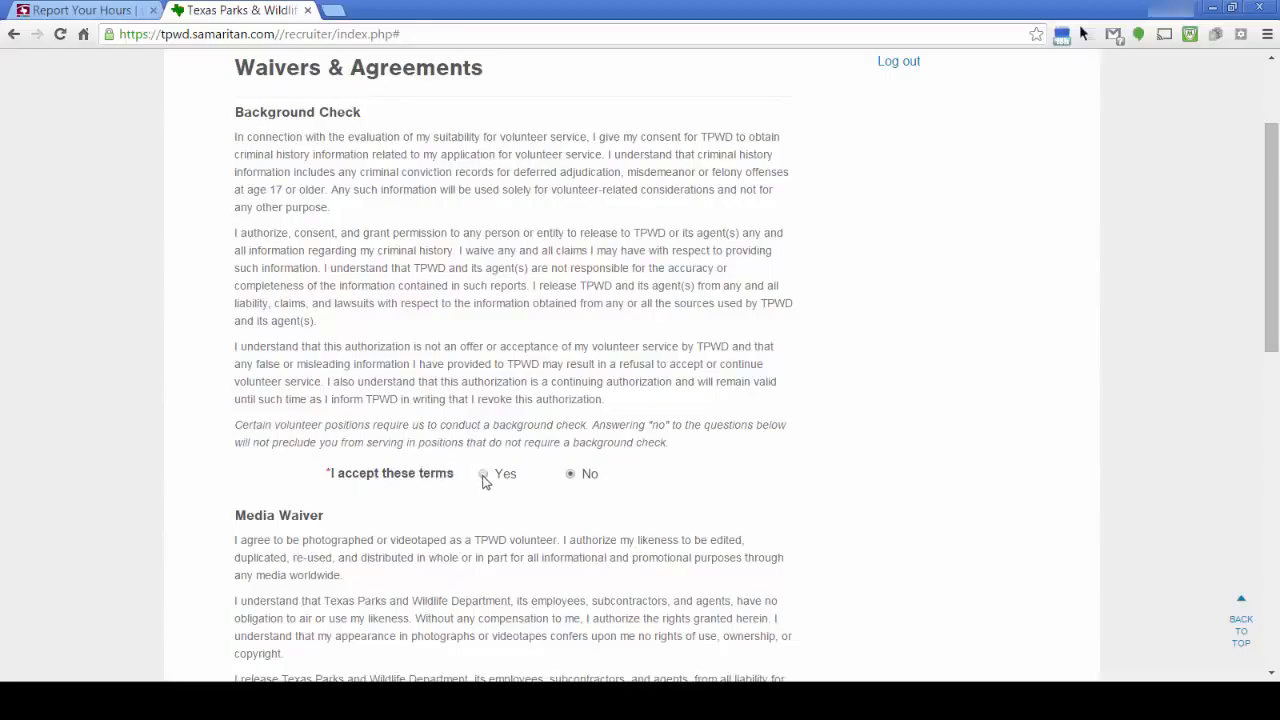
{"action": "left_click", "coordinate": [484, 476]}
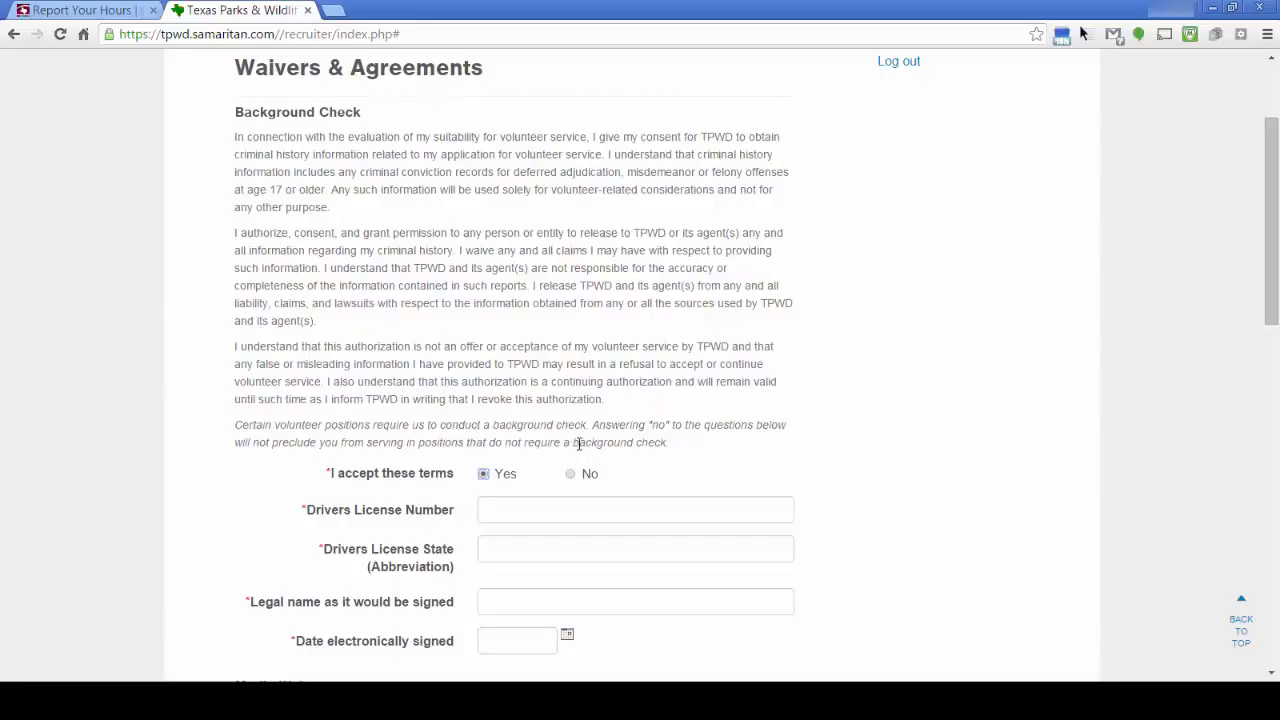
{"action": "left_click", "coordinate": [531, 511]}
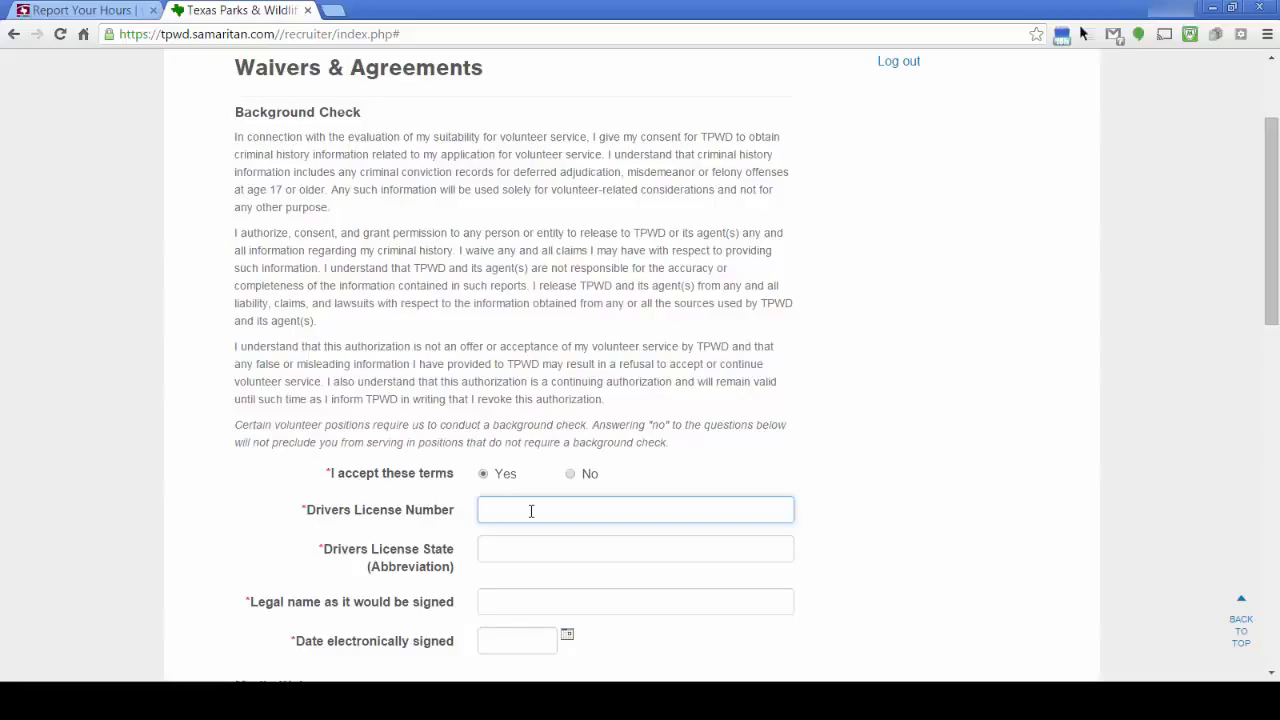
{"action": "type", "text": "123456"}
{"action": "left_click", "coordinate": [521, 549]}
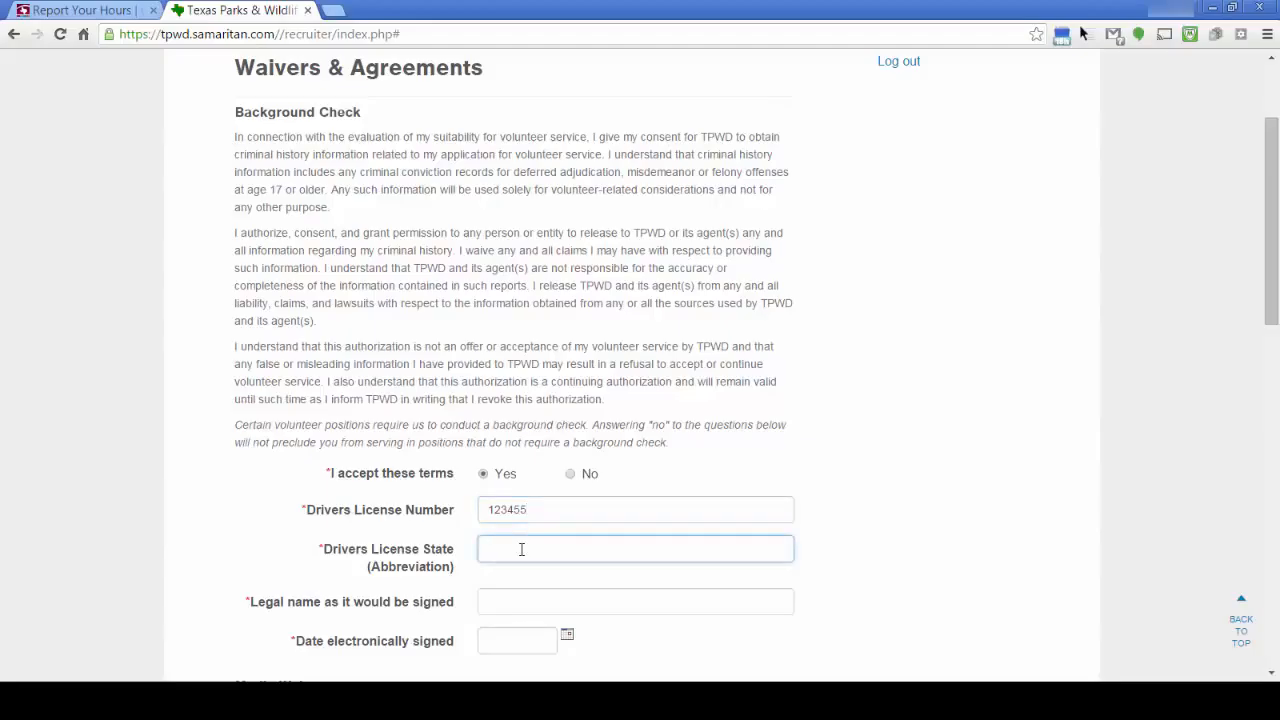
{"action": "type", "text": "t"}
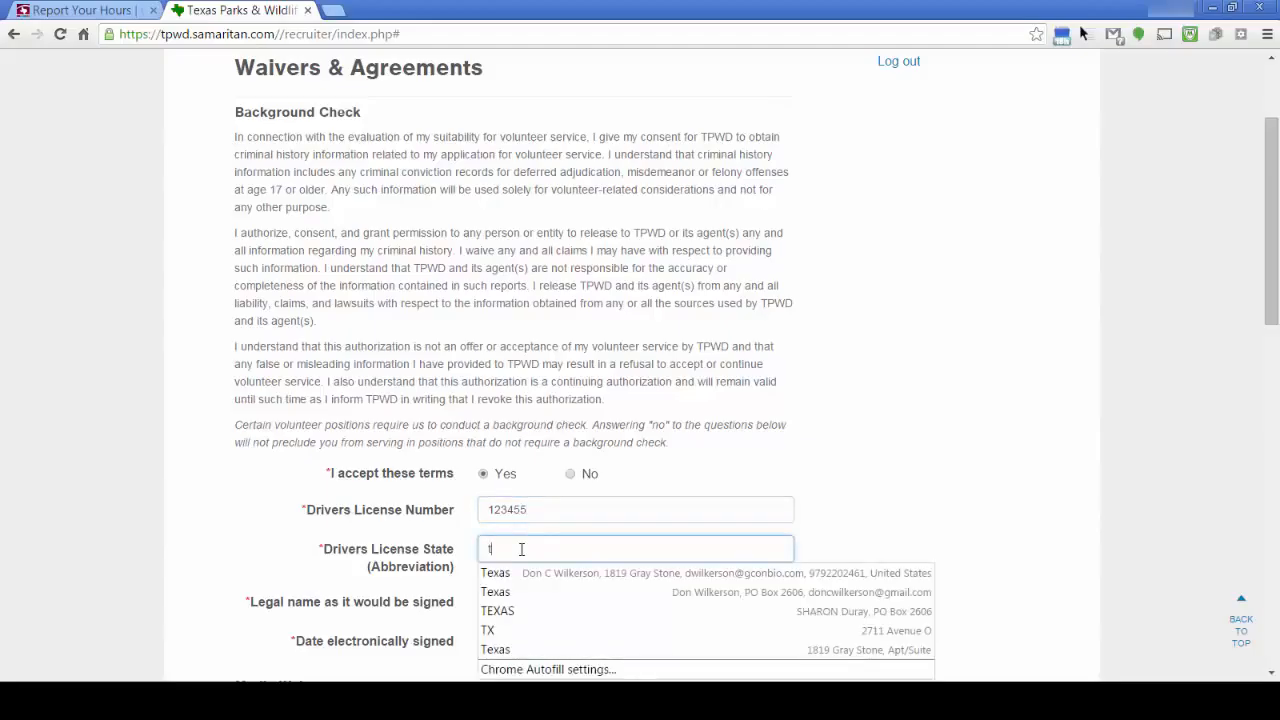
{"action": "type", "text": "x"}
{"action": "key", "text": "Escape"}
{"action": "scroll", "coordinate": [423, 514], "scroll_direction": "down", "scroll_amount": 2}
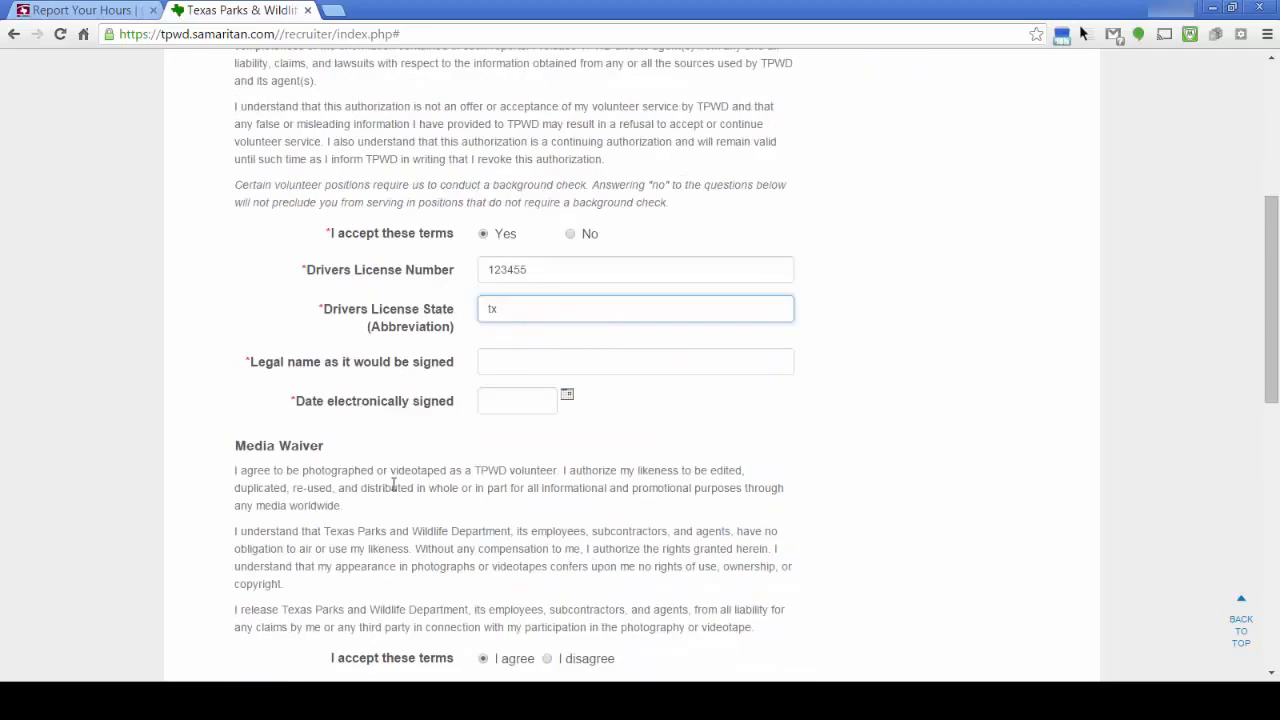
Enter the legal signature name and set the signing date to 03/04/2016
{"action": "left_click", "coordinate": [530, 363]}
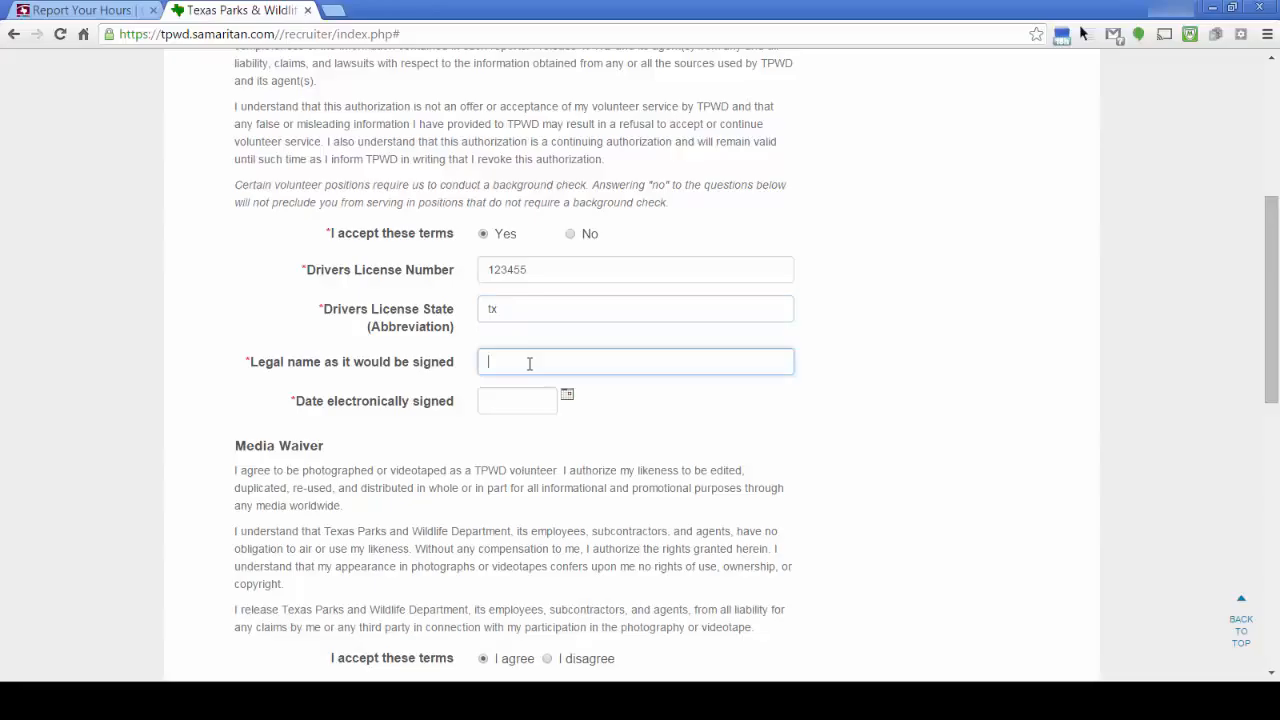
{"action": "type", "text": "Test Train"}
{"action": "left_click", "coordinate": [568, 398]}
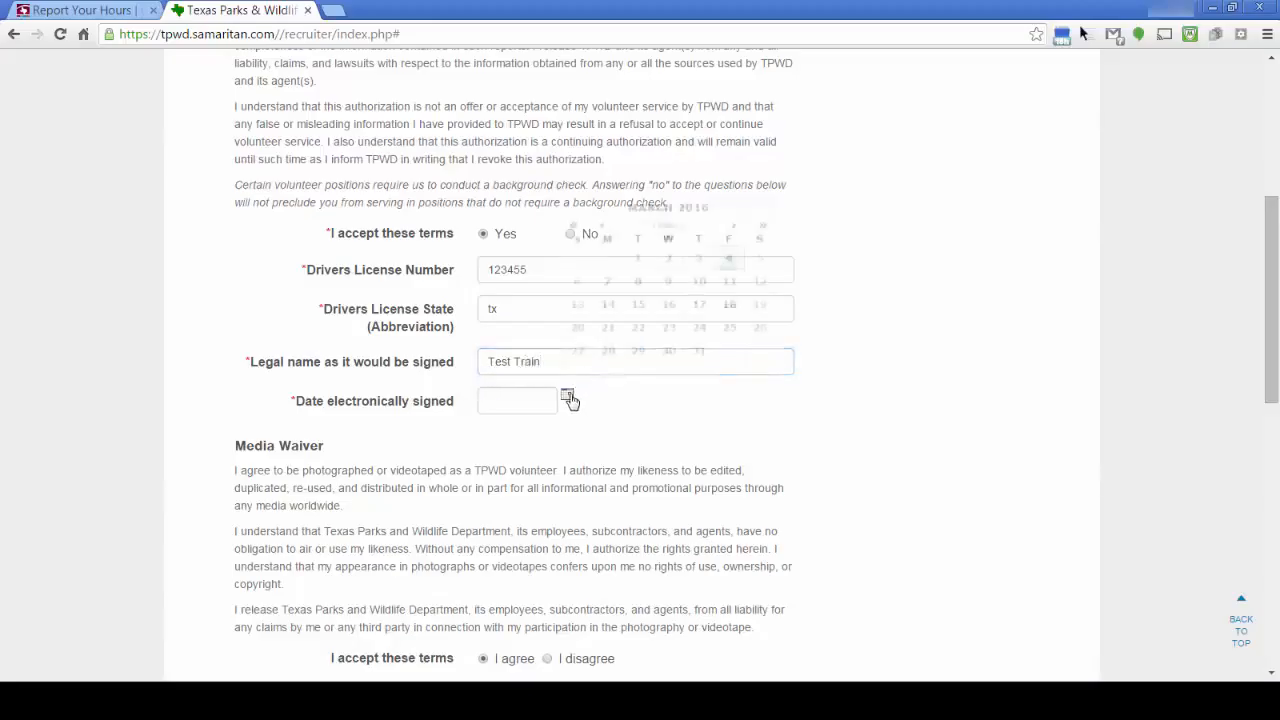
{"action": "left_click", "coordinate": [729, 262]}
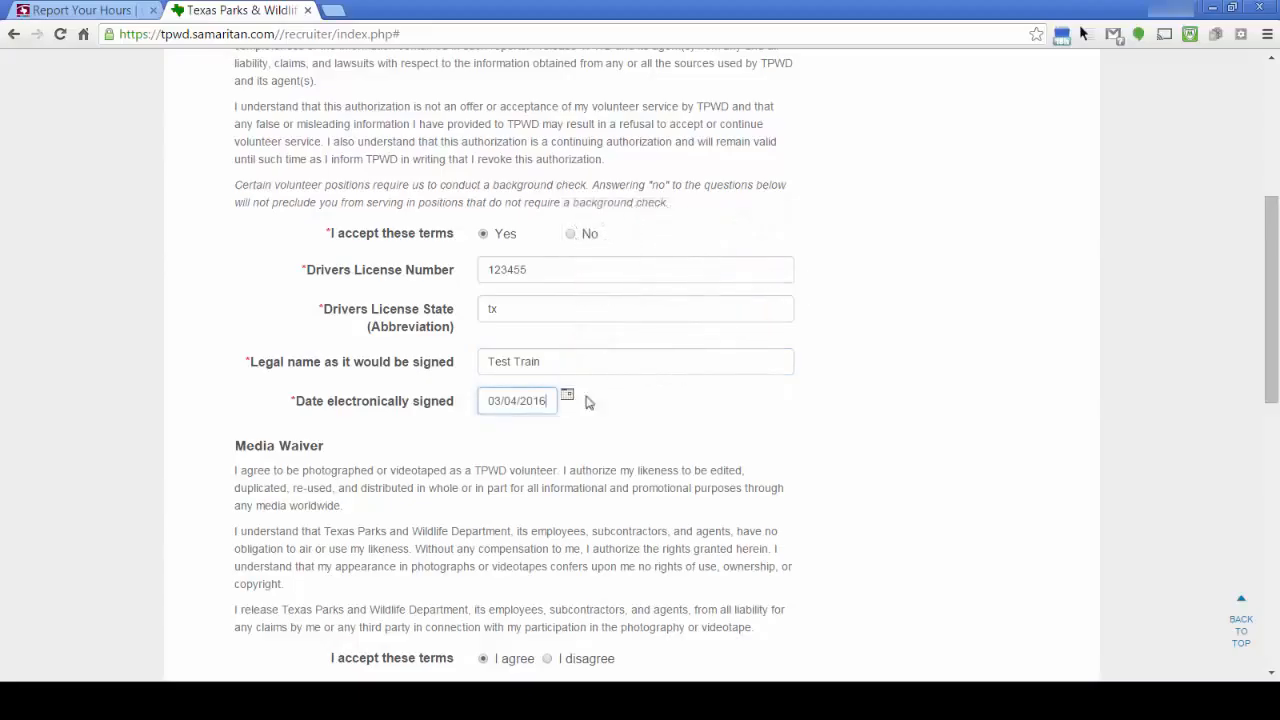
{"action": "scroll", "coordinate": [419, 469], "scroll_direction": "down", "scroll_amount": 3}
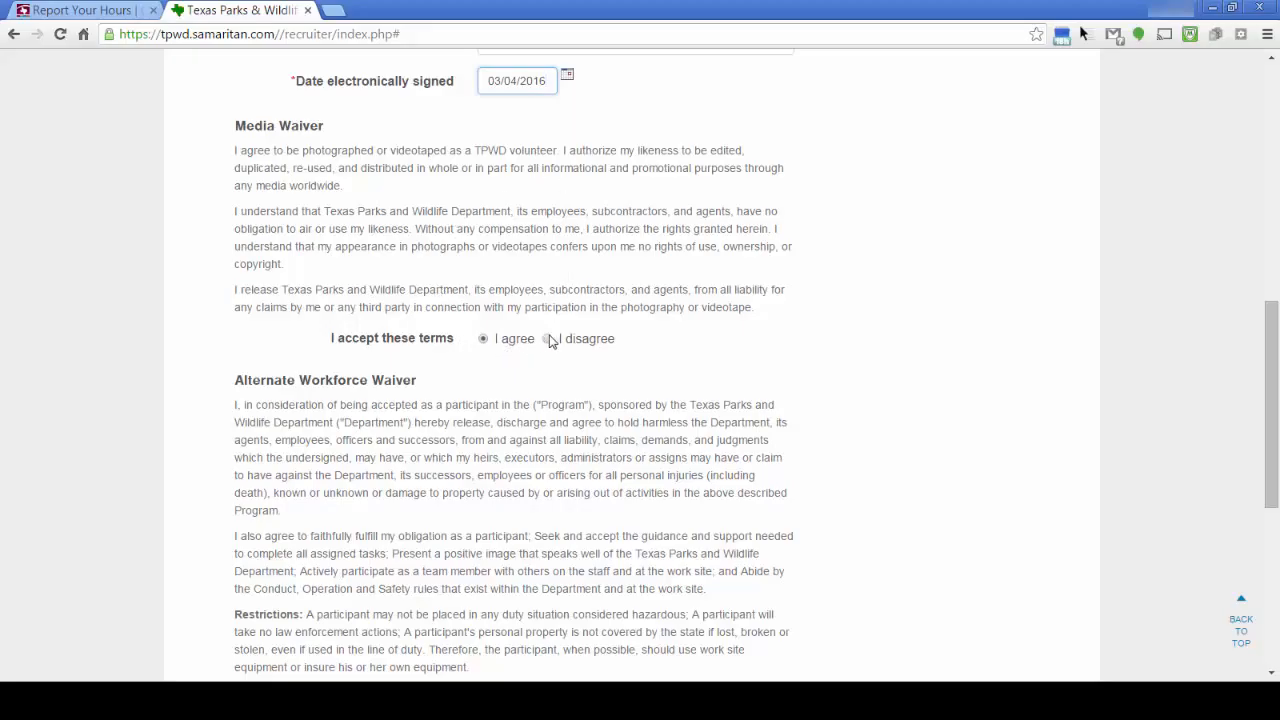
{"action": "scroll", "coordinate": [485, 372], "scroll_direction": "down", "scroll_amount": 2}
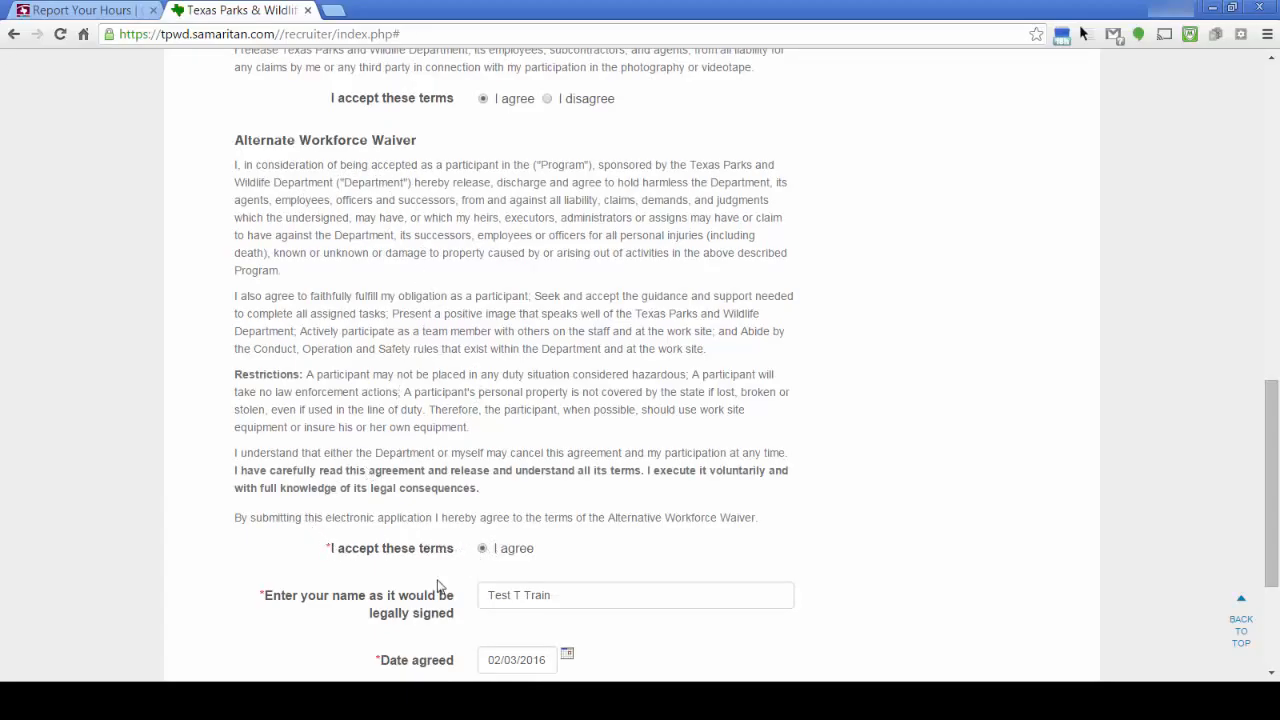
{"action": "scroll", "coordinate": [452, 536], "scroll_direction": "down", "scroll_amount": 3}
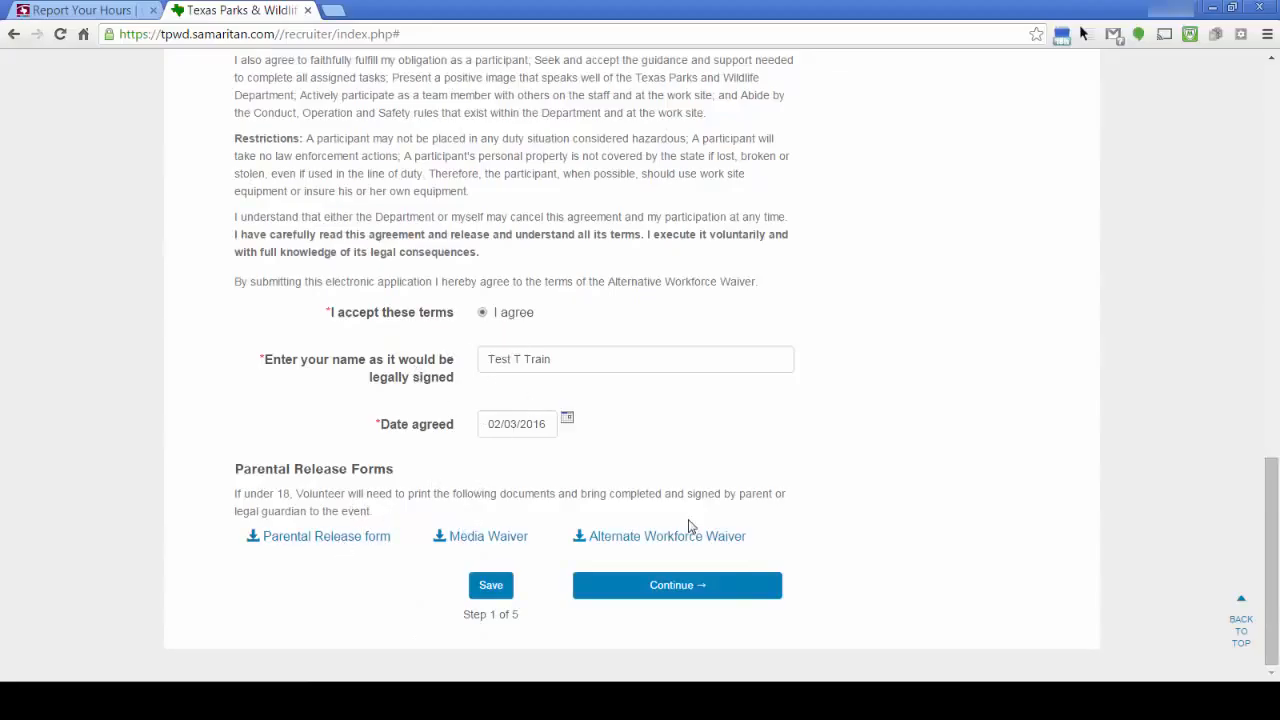
Advance to profile step 2 and re-enter the password and its confirmation
{"action": "left_click", "coordinate": [657, 588]}
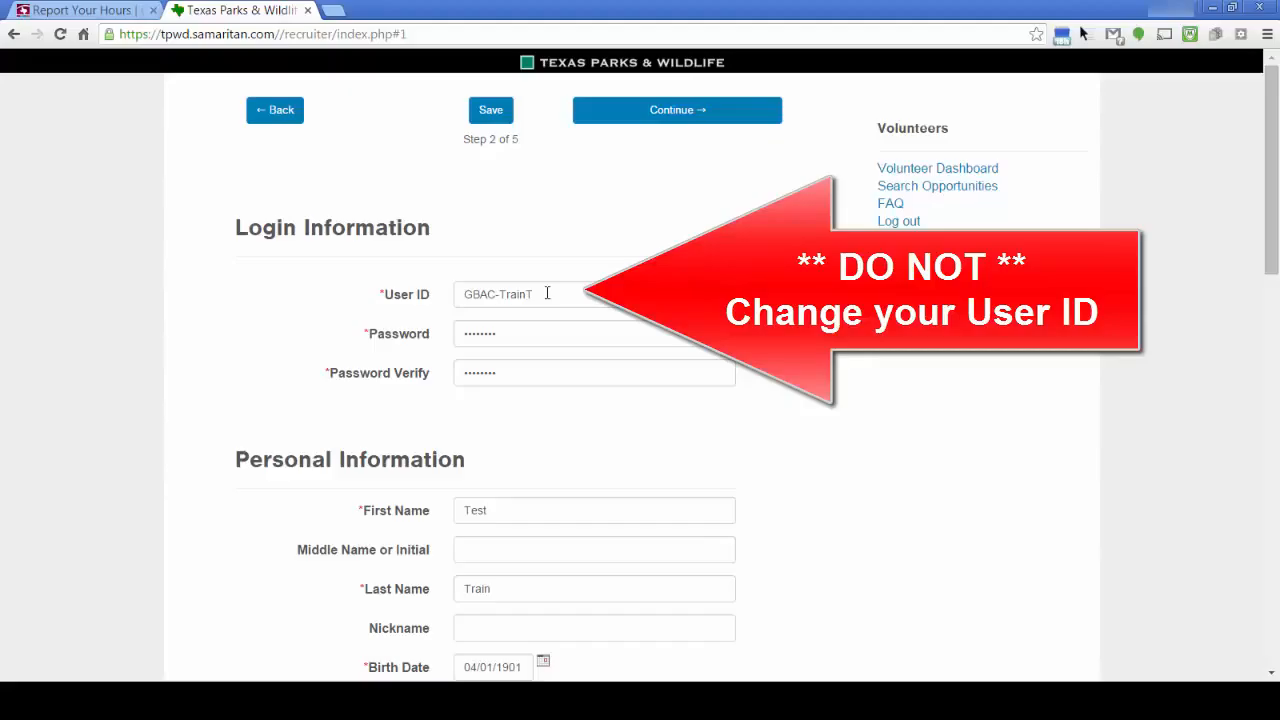
{"action": "left_click_drag", "start_coordinate": [503, 334], "coordinate": [458, 350]}
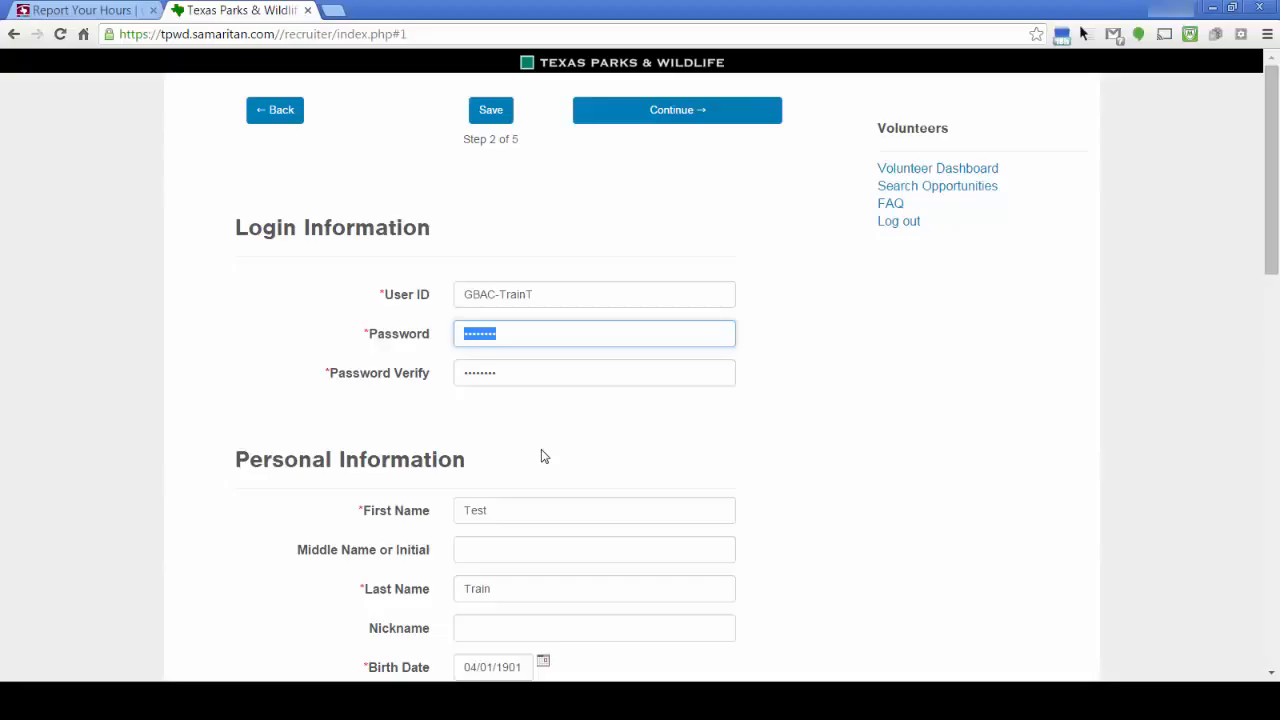
{"action": "type", "text": "p"}
{"action": "left_click_drag", "start_coordinate": [508, 372], "coordinate": [444, 387]}
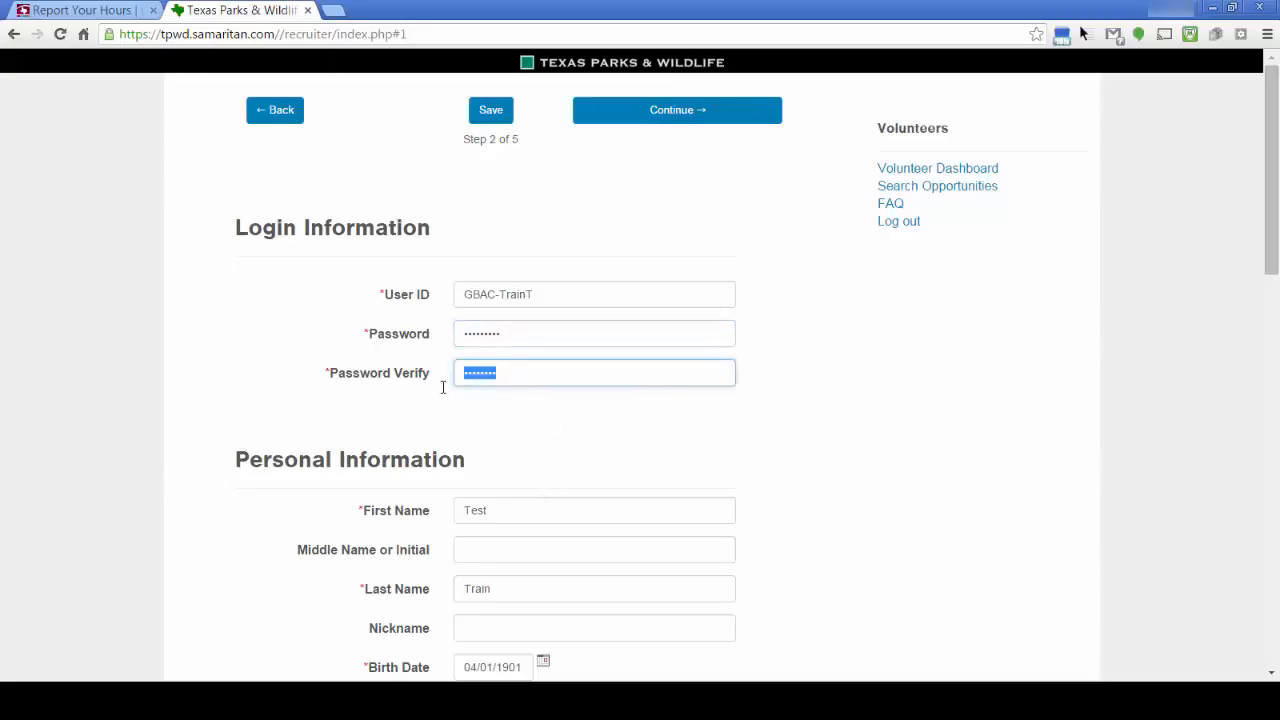
{"action": "type", "text": "••"}
Save the profile changes and return to the volunteer dashboard
{"action": "scroll", "coordinate": [543, 460], "scroll_direction": "down", "scroll_amount": 3}
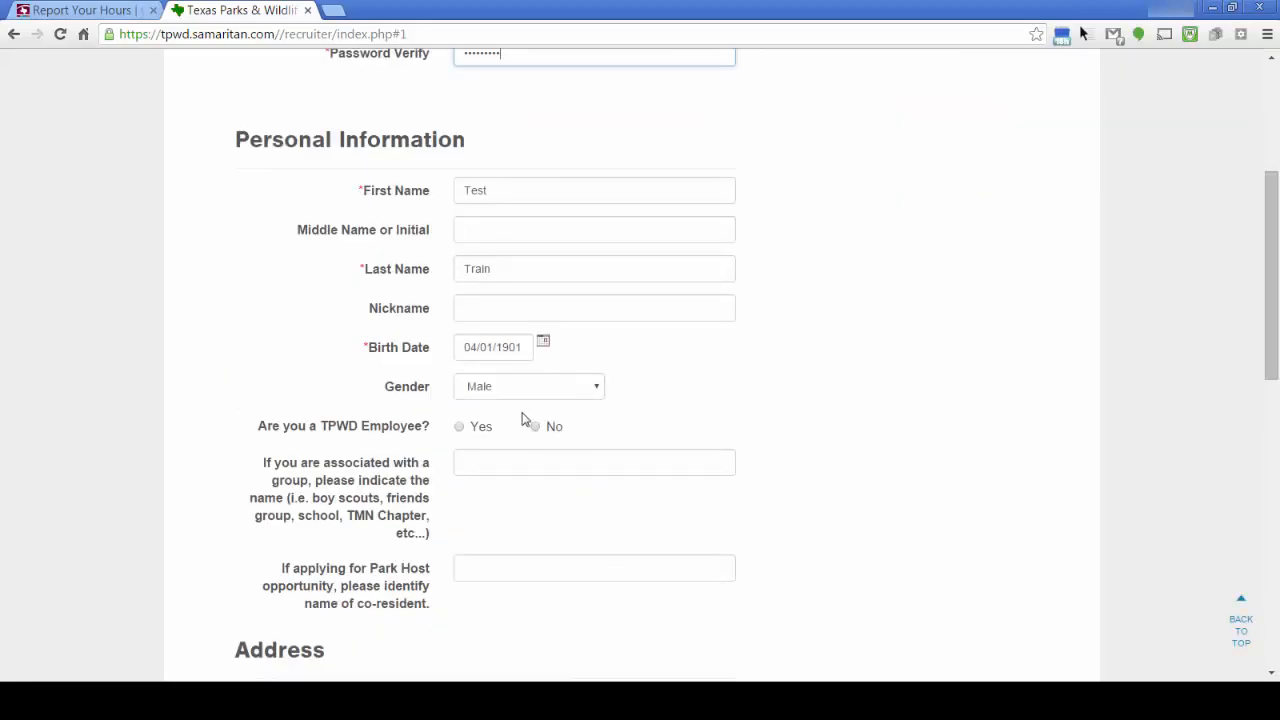
{"action": "scroll", "coordinate": [521, 418], "scroll_direction": "up", "scroll_amount": 3}
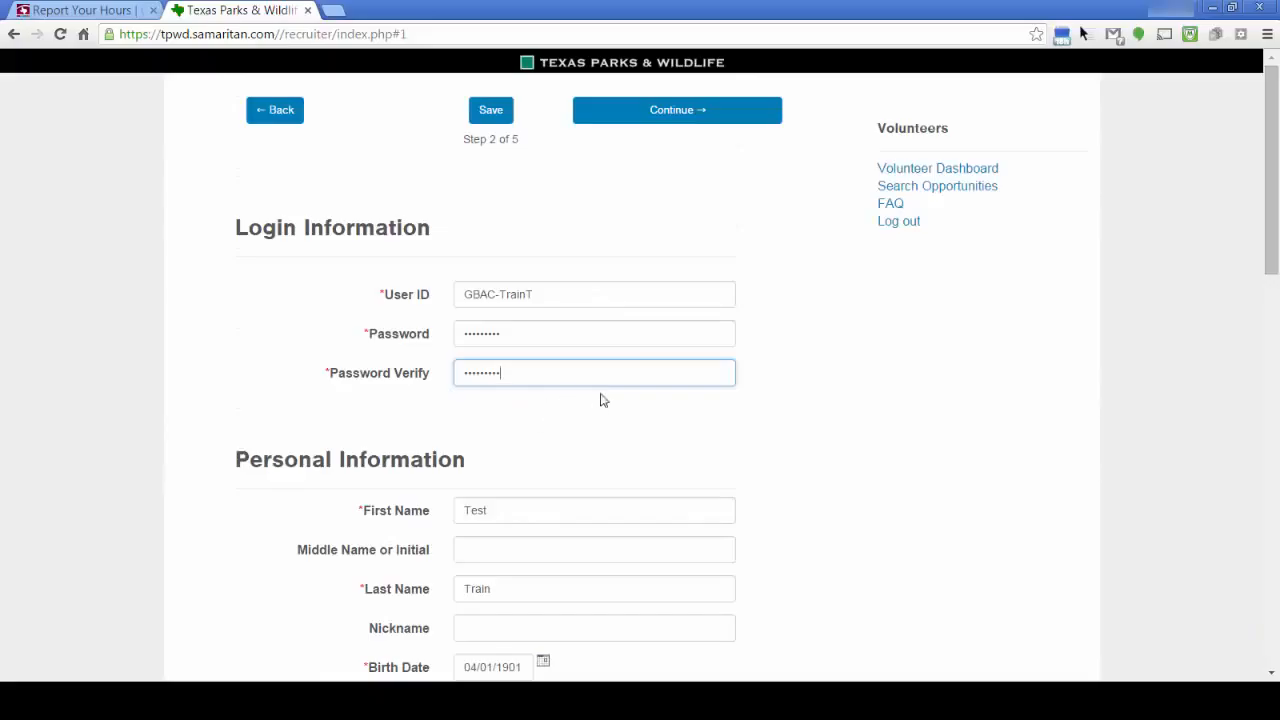
{"action": "left_click", "coordinate": [491, 112]}
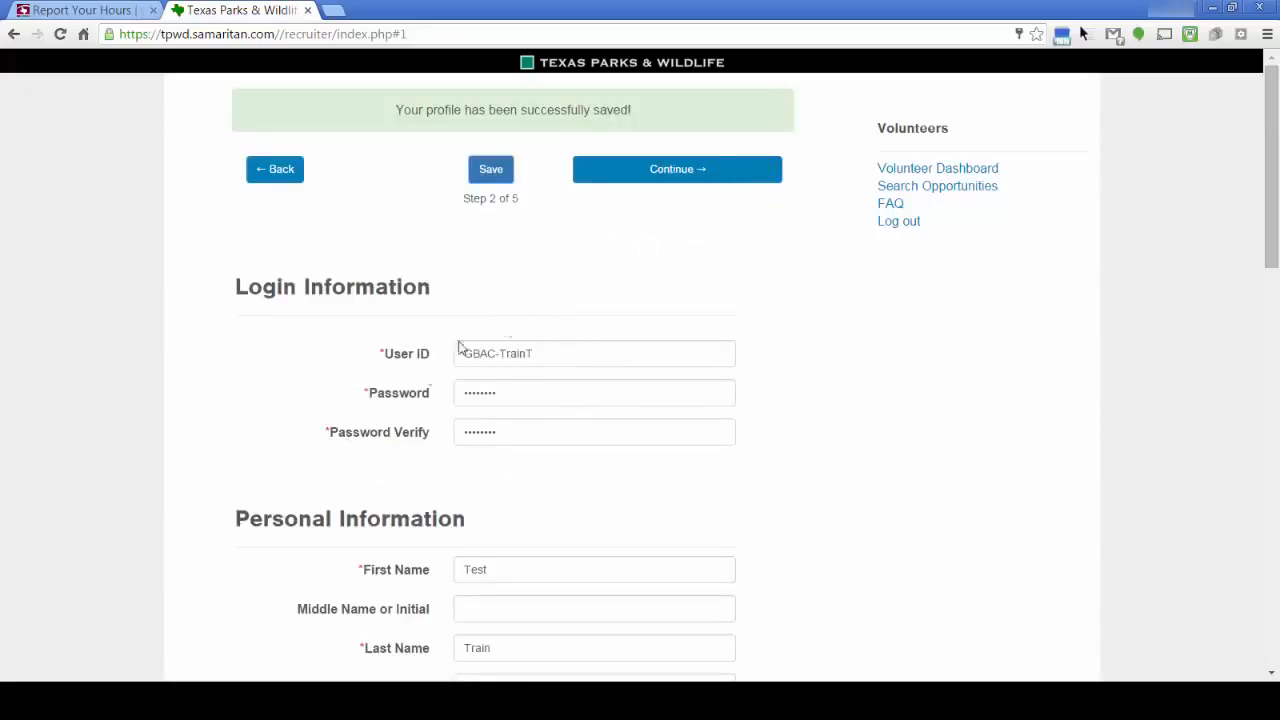
{"action": "left_click", "coordinate": [928, 170]}
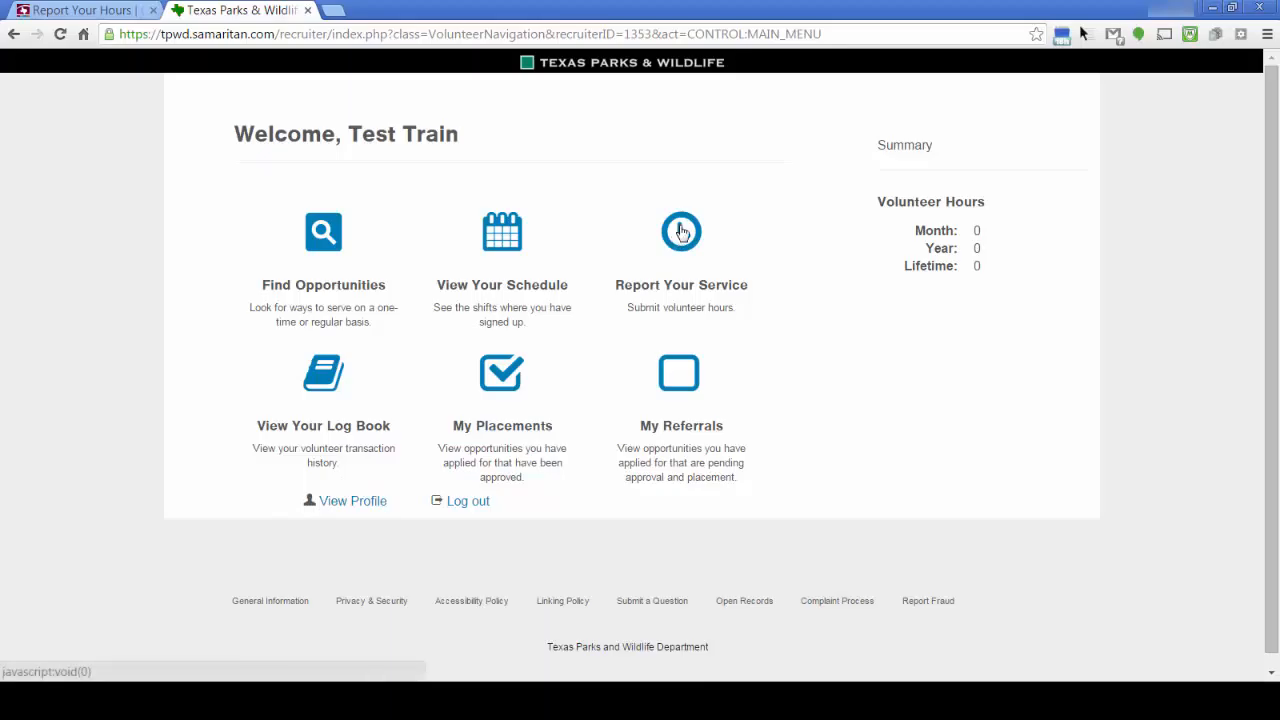
Start a service report for AT: Chapter Meeting Special Topics:TMN Report Hours, marked Advanced Training
{"action": "left_click", "coordinate": [681, 231]}
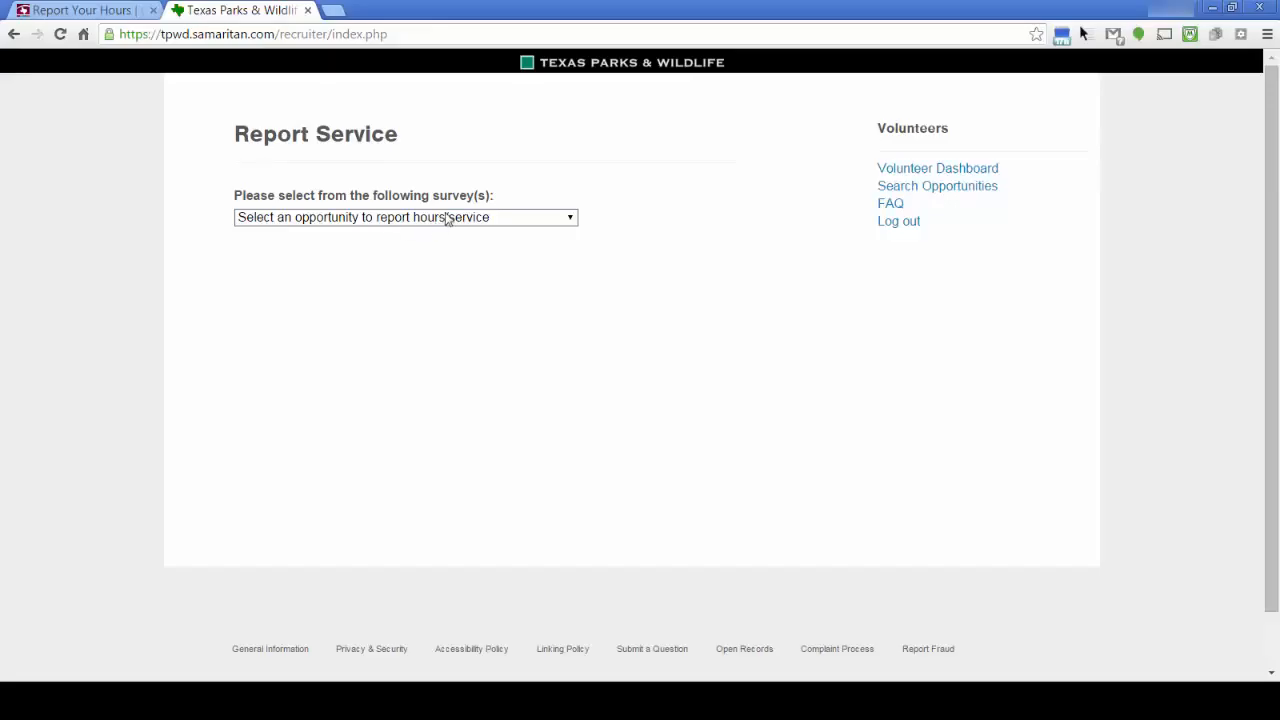
{"action": "left_click", "coordinate": [572, 219]}
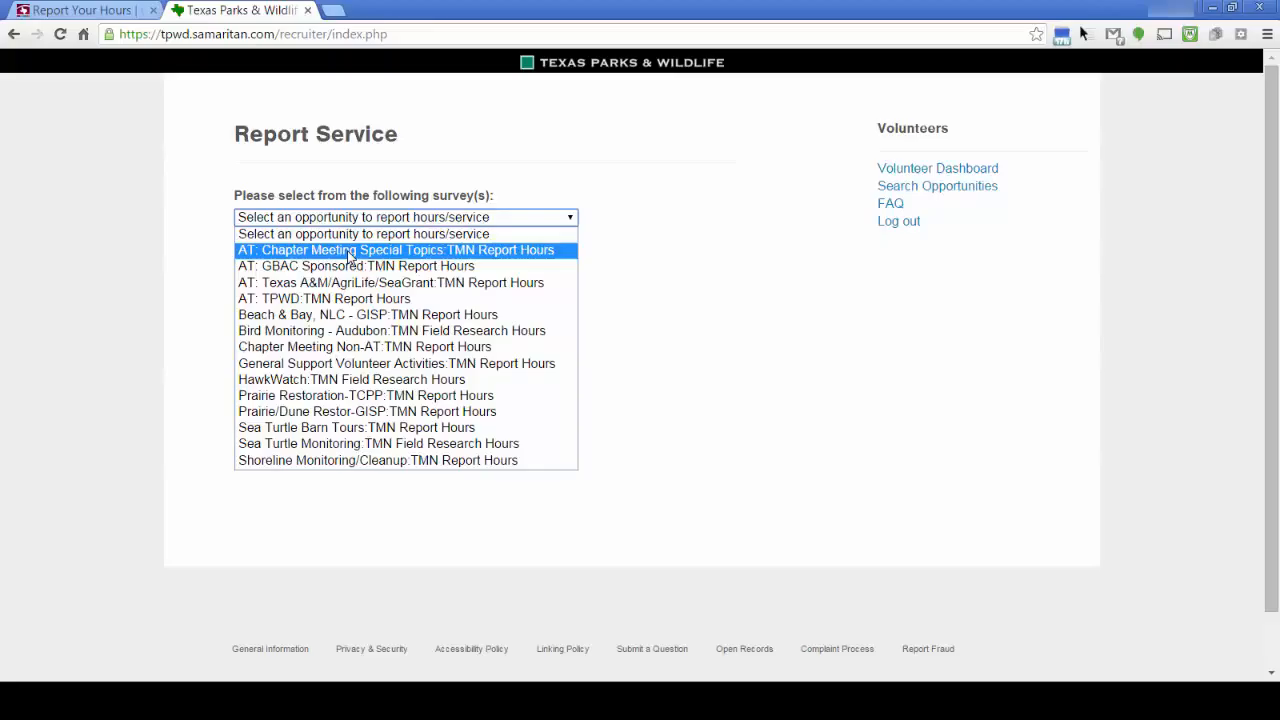
{"action": "left_click", "coordinate": [349, 256]}
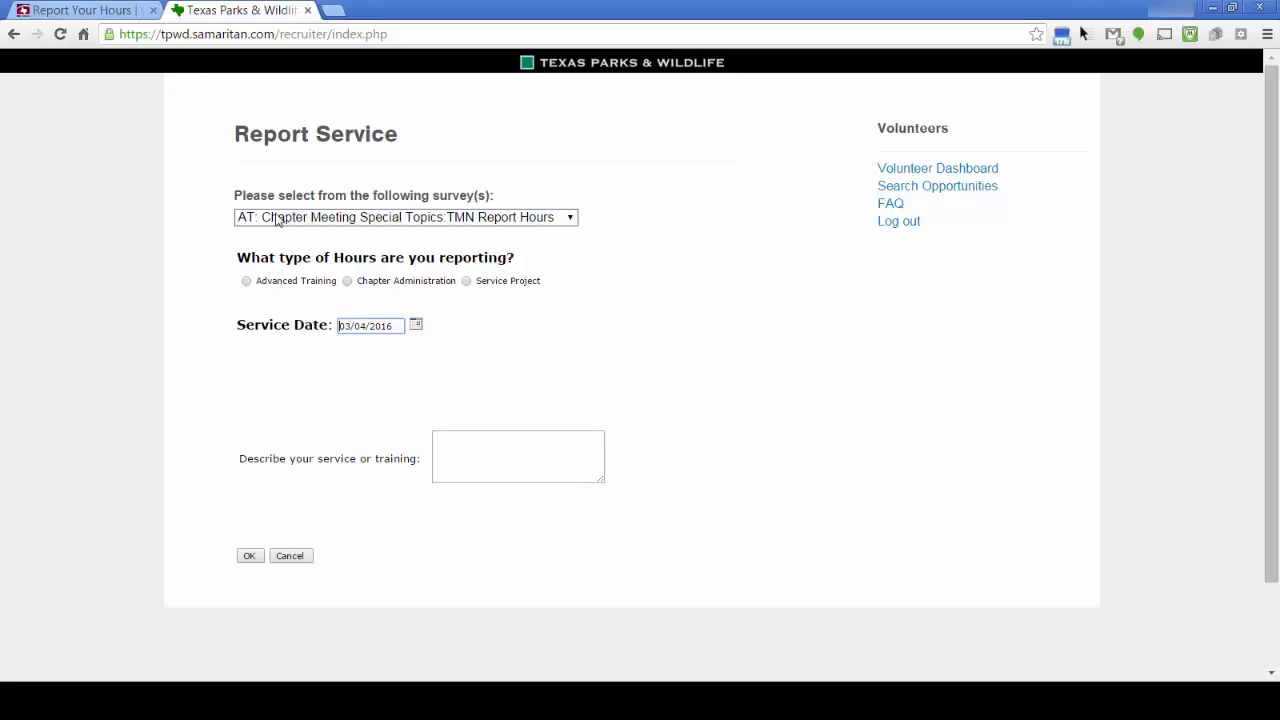
{"action": "left_click", "coordinate": [246, 280]}
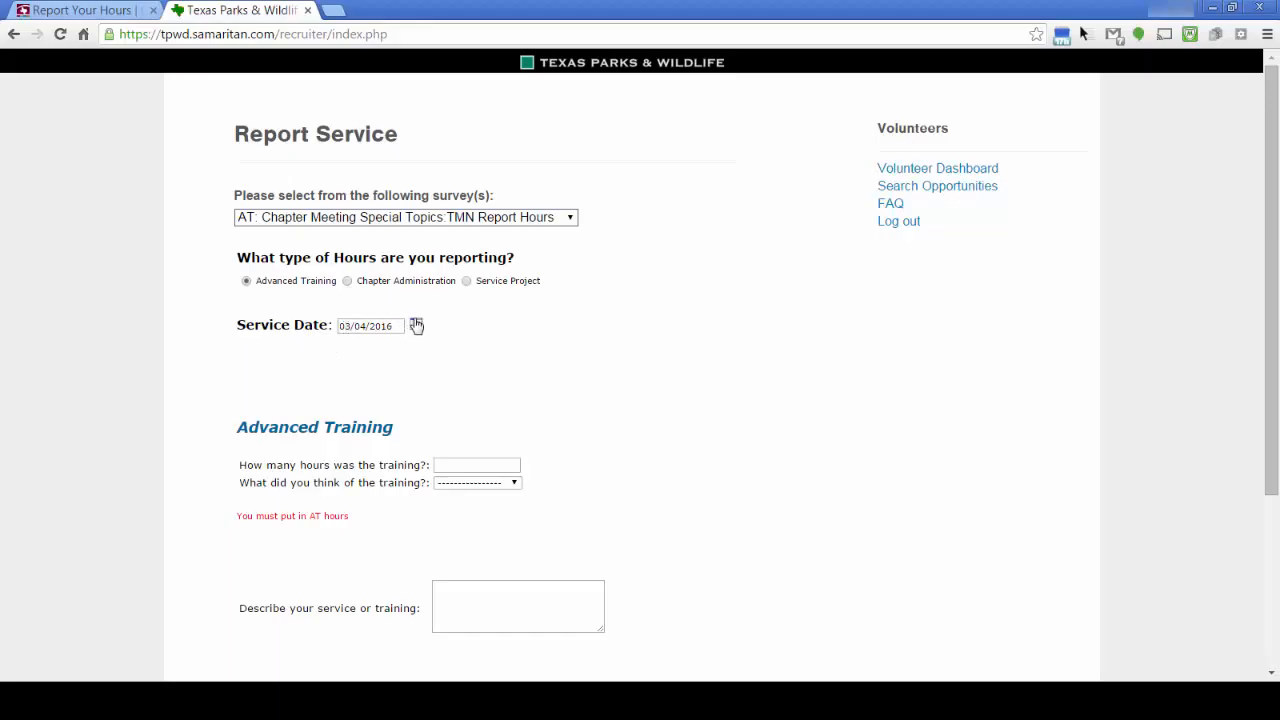
Set the service date to 02/04/2016 and fill in 1 training hour
{"action": "left_click", "coordinate": [416, 324]}
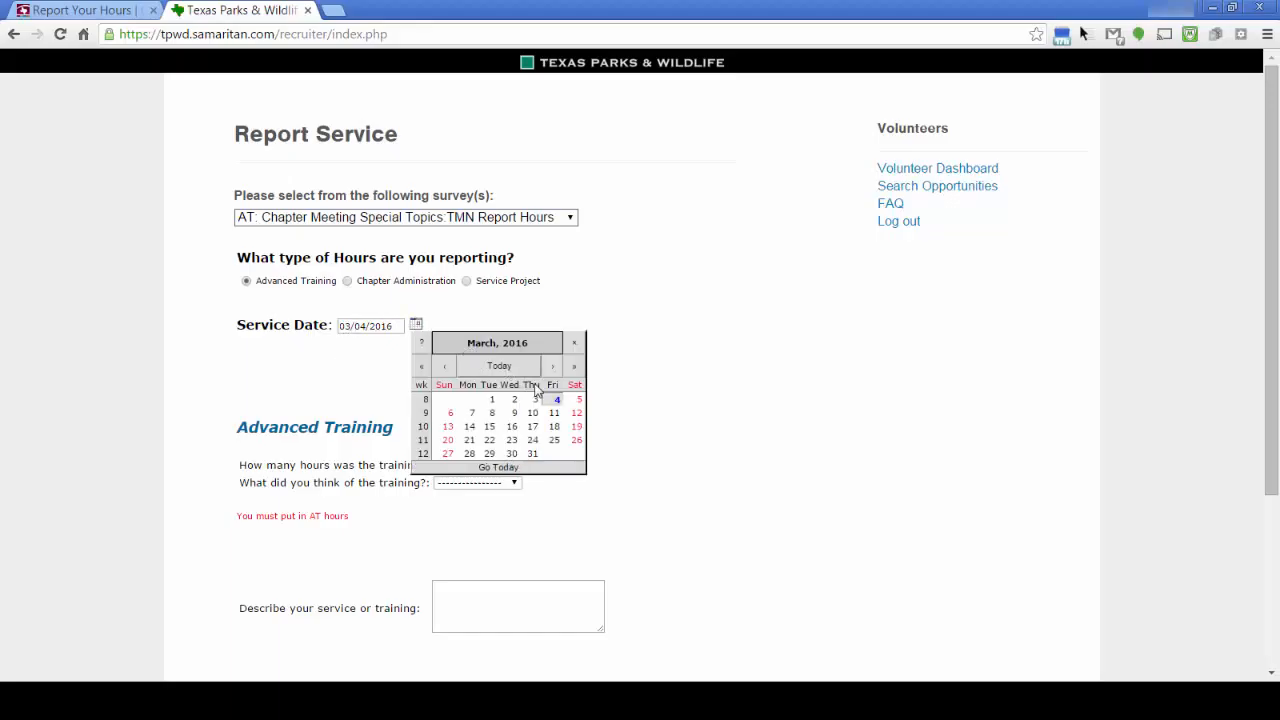
{"action": "left_click", "coordinate": [444, 369]}
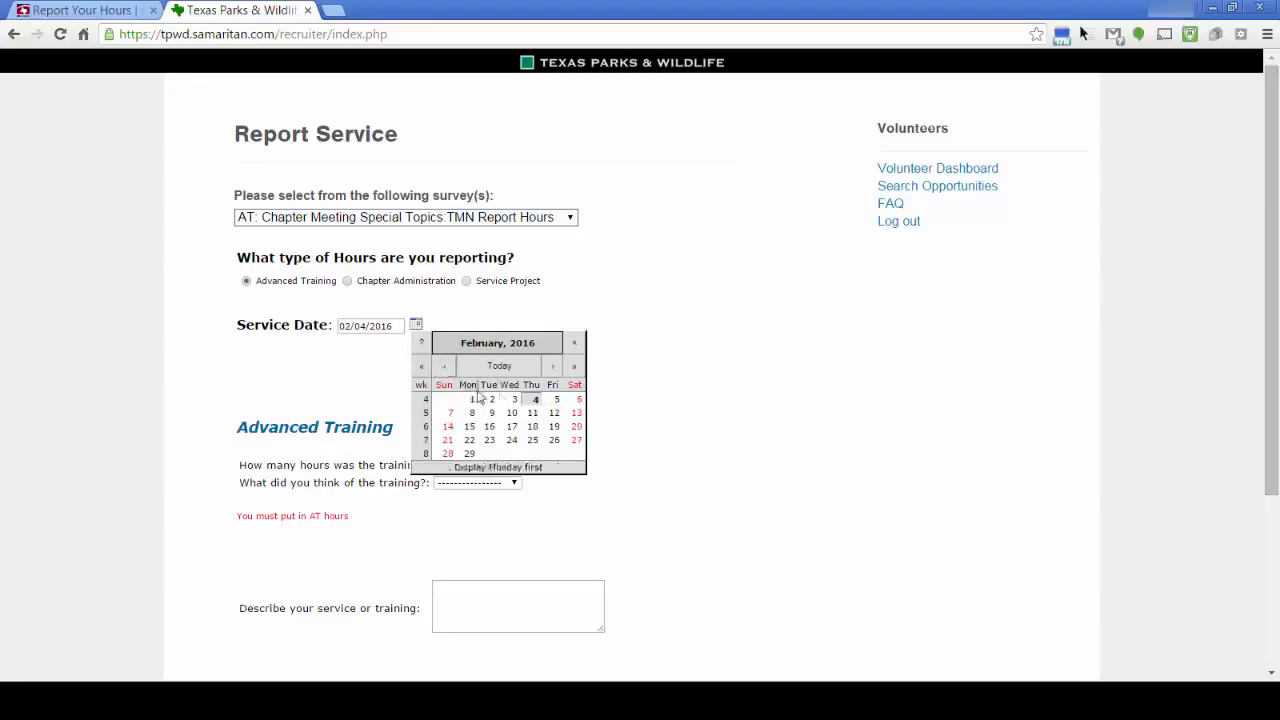
{"action": "left_click", "coordinate": [537, 400]}
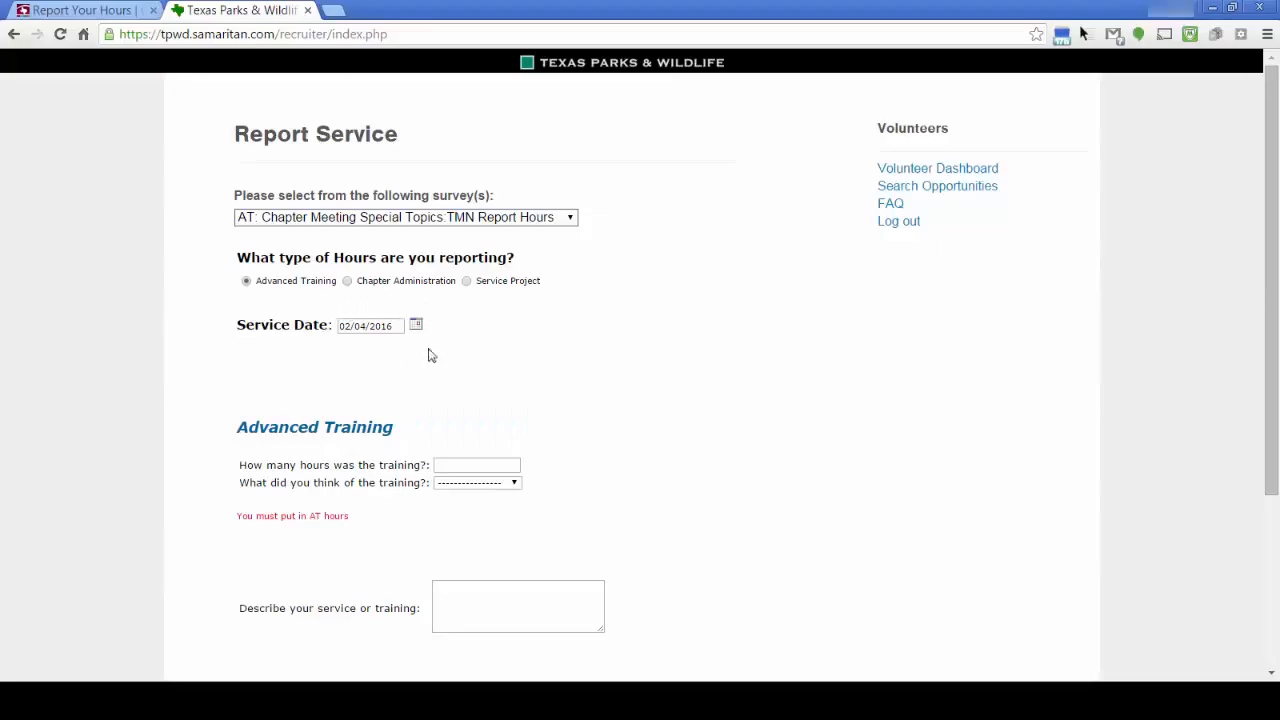
{"action": "left_click", "coordinate": [465, 463]}
{"action": "left_click", "coordinate": [515, 485]}
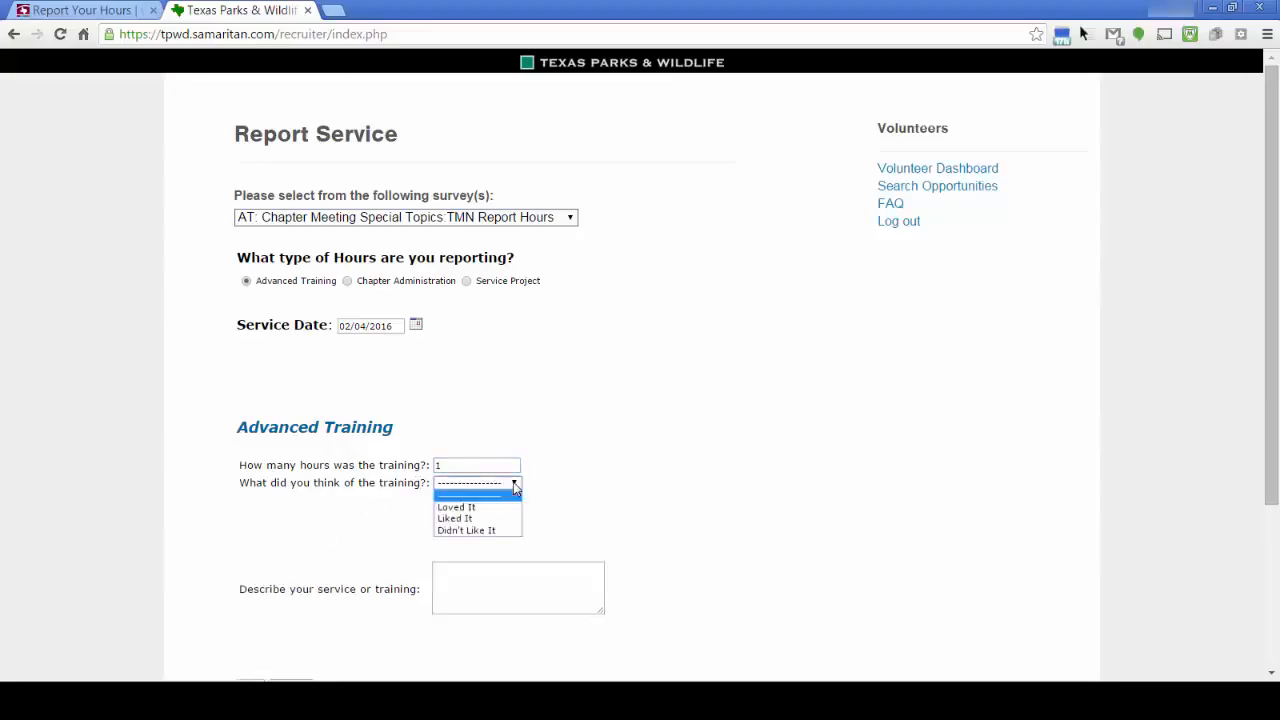
{"action": "left_click", "coordinate": [678, 463]}
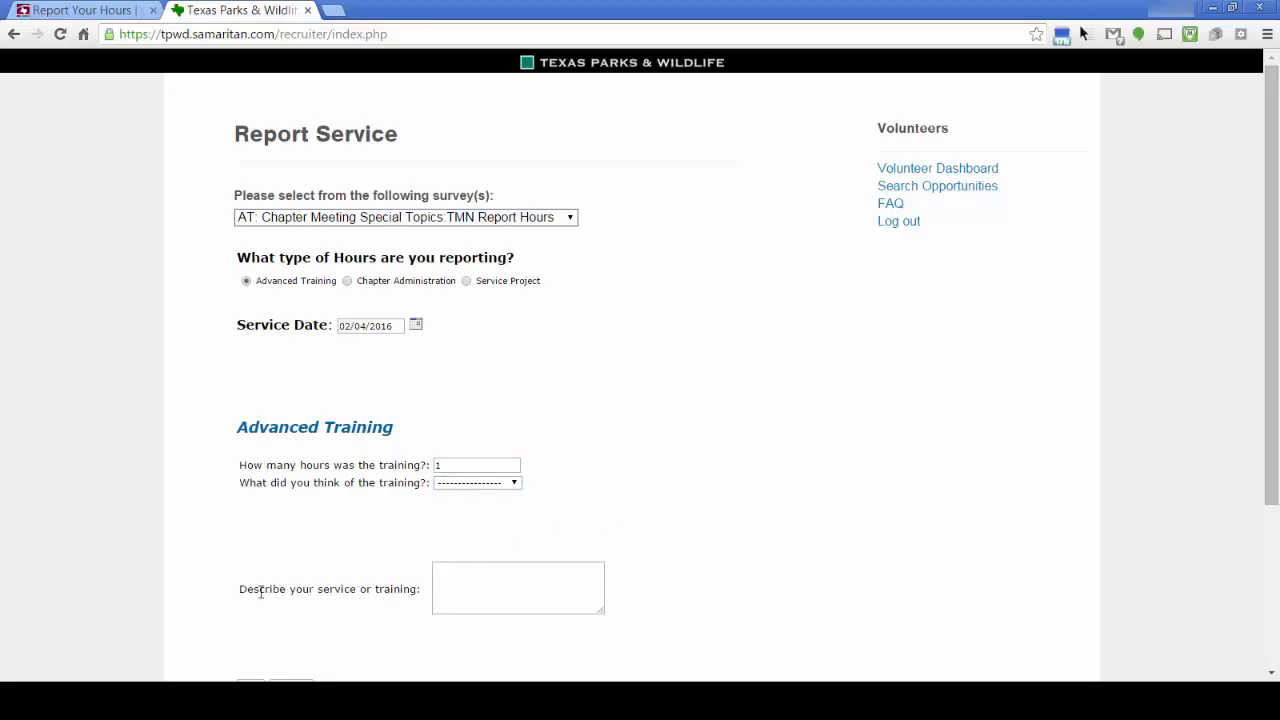
Describe the entry as AT at the chapter meeting and submit it
{"action": "left_click", "coordinate": [466, 578]}
{"action": "type", "text": "AT a"}
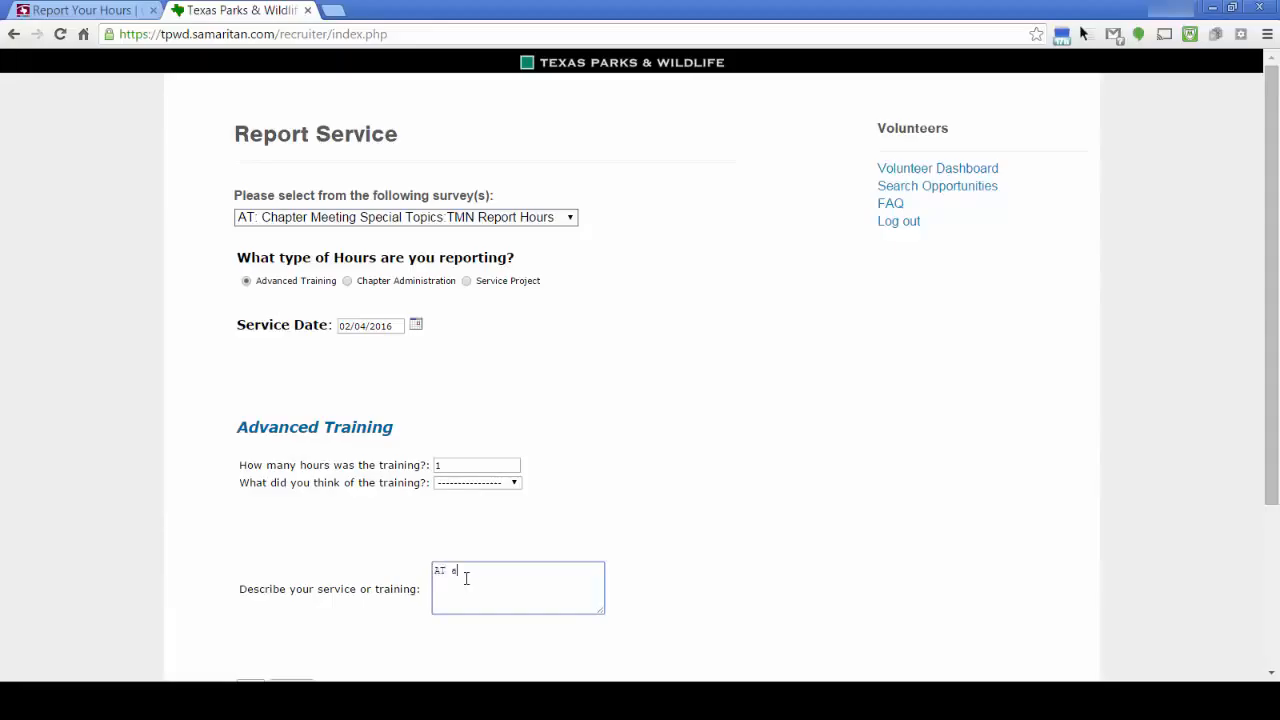
{"action": "type", "text": "t te mon"}
{"action": "key", "text": "BackSpace"}
{"action": "key", "text": "BackSpace"}
{"action": "key", "text": "BackSpace"}
{"action": "key", "text": "BackSpace"}
{"action": "key", "text": "BackSpace"}
{"action": "type", "text": "he chapter "}
{"action": "type", "text": "eeti"}
{"action": "type", "text": "=ing"}
{"action": "key", "text": "BackSpace"}
{"action": "key", "text": "BackSpace"}
{"action": "key", "text": "BackSpace"}
{"action": "key", "text": "BackSpace"}
{"action": "key", "text": "BackSpace"}
{"action": "key", "text": "BackSpace"}
{"action": "key", "text": "BackSpace"}
{"action": "key", "text": "BackSpace"}
{"action": "type", "text": "meetunbg"}
{"action": "scroll", "coordinate": [448, 560], "scroll_direction": "down", "scroll_amount": 3}
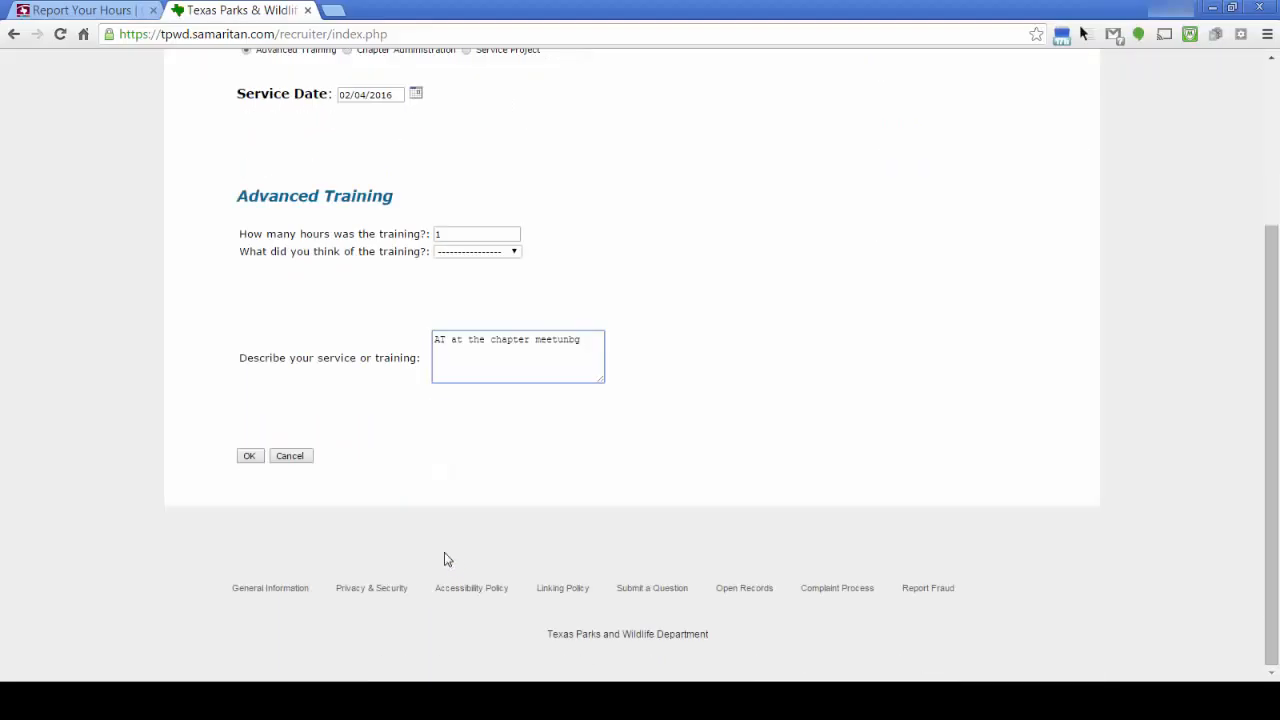
{"action": "left_click", "coordinate": [249, 456]}
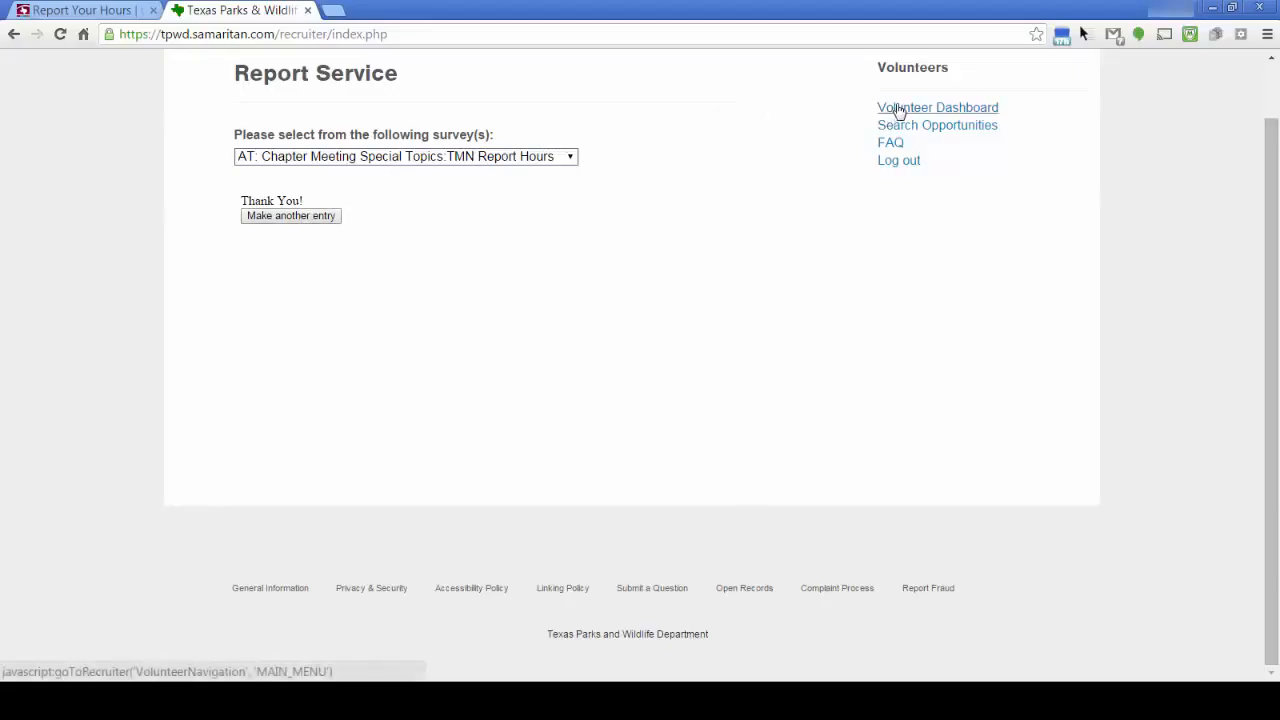
Choose Make another entry from the Thank You confirmation
{"action": "left_click", "coordinate": [307, 219]}
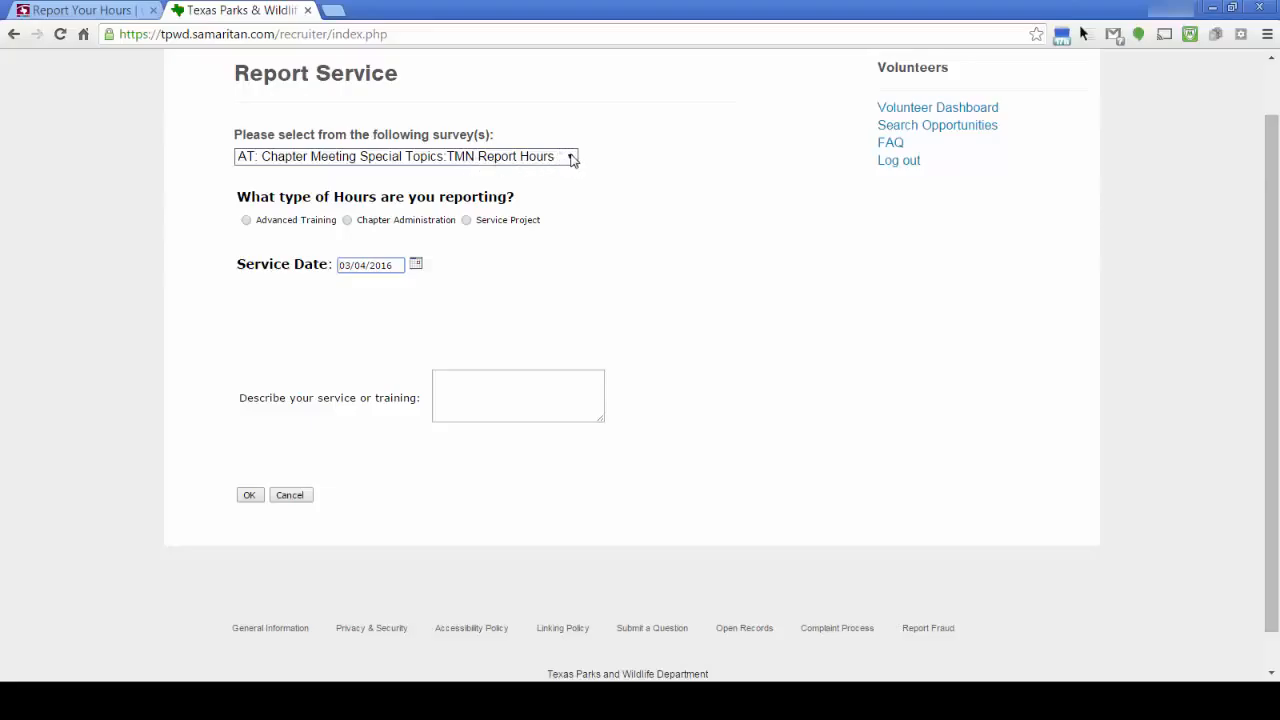
Select Beach & Bay, NLC - GISP:TMN Report Hours as a Service Project, ready for hours
{"action": "left_click", "coordinate": [572, 160]}
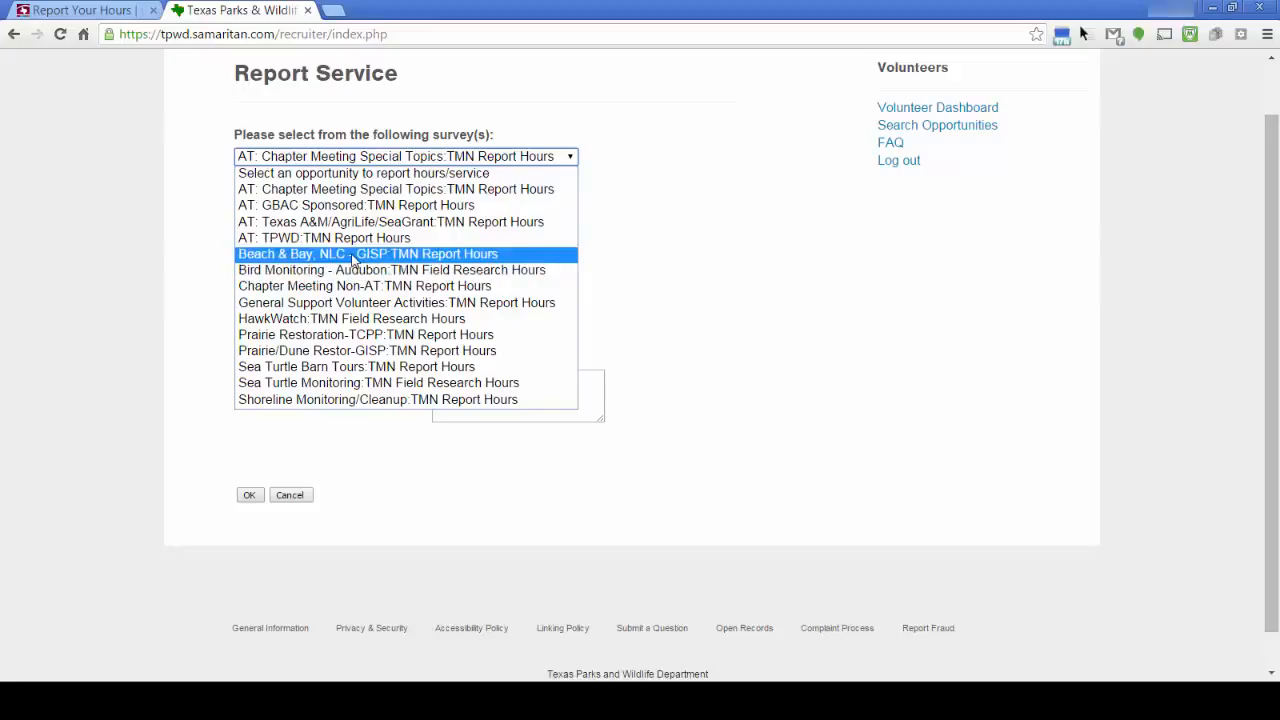
{"action": "left_click", "coordinate": [352, 260]}
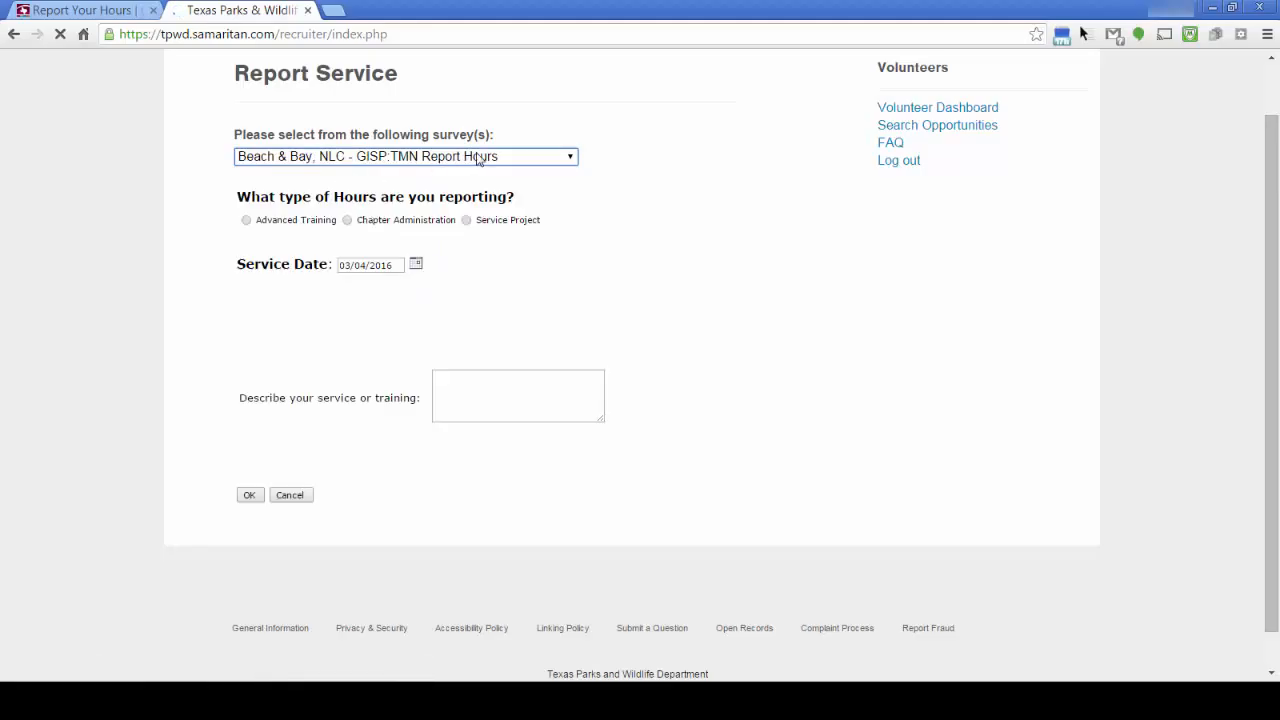
{"action": "left_click", "coordinate": [466, 222]}
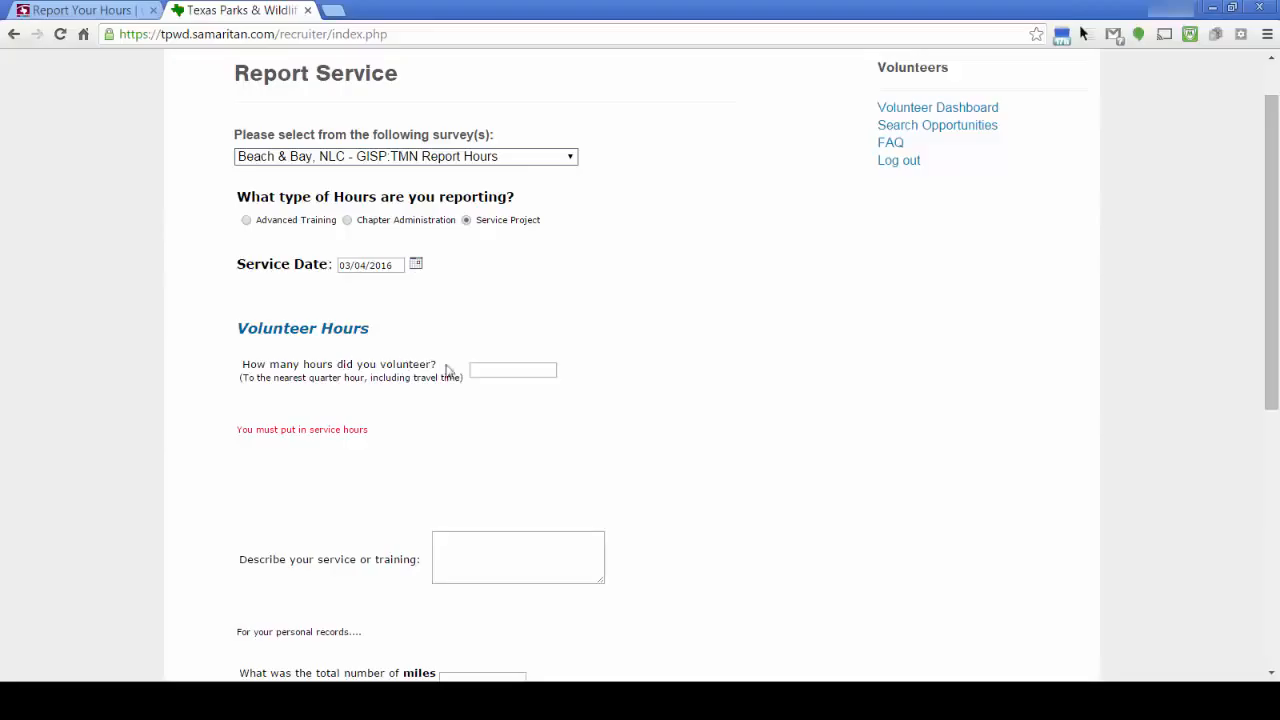
{"action": "left_click", "coordinate": [502, 371]}
Enter 3.5 volunteer hours and the description 'led a beach walk'
{"action": "type", "text": "3."}
{"action": "key", "text": "Menu"}
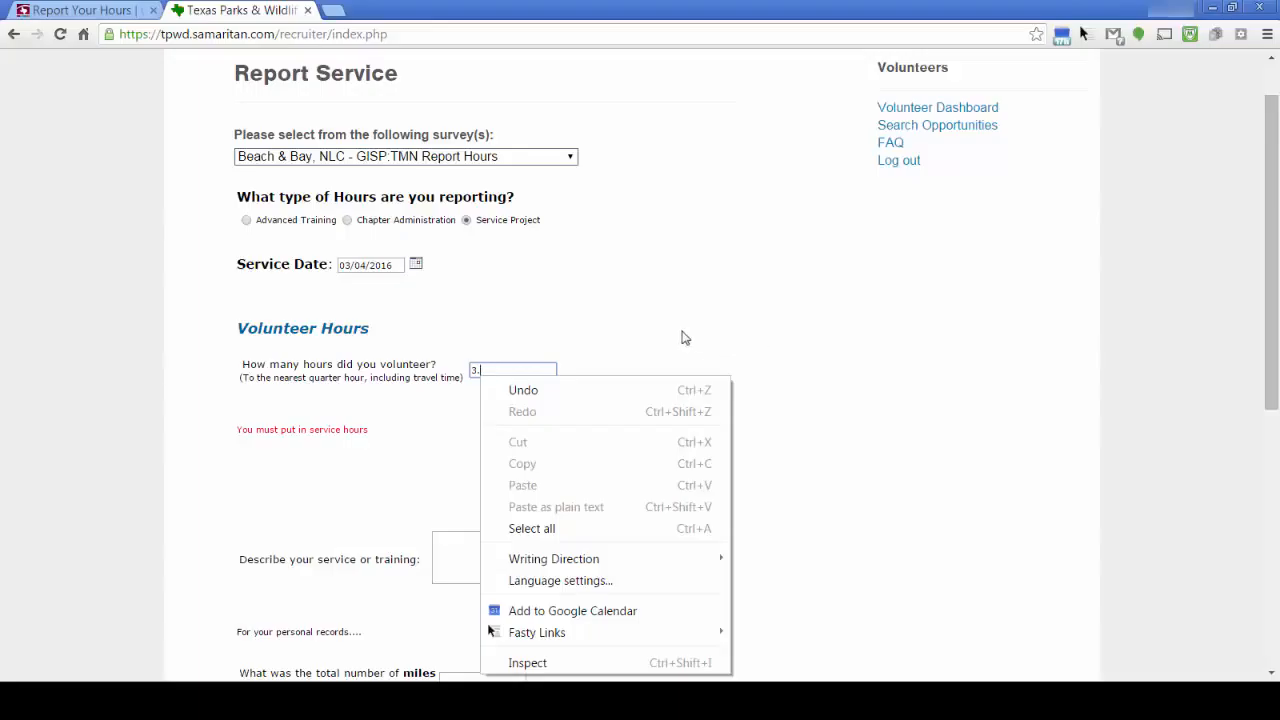
{"action": "left_click", "coordinate": [682, 335]}
{"action": "left_click", "coordinate": [508, 367]}
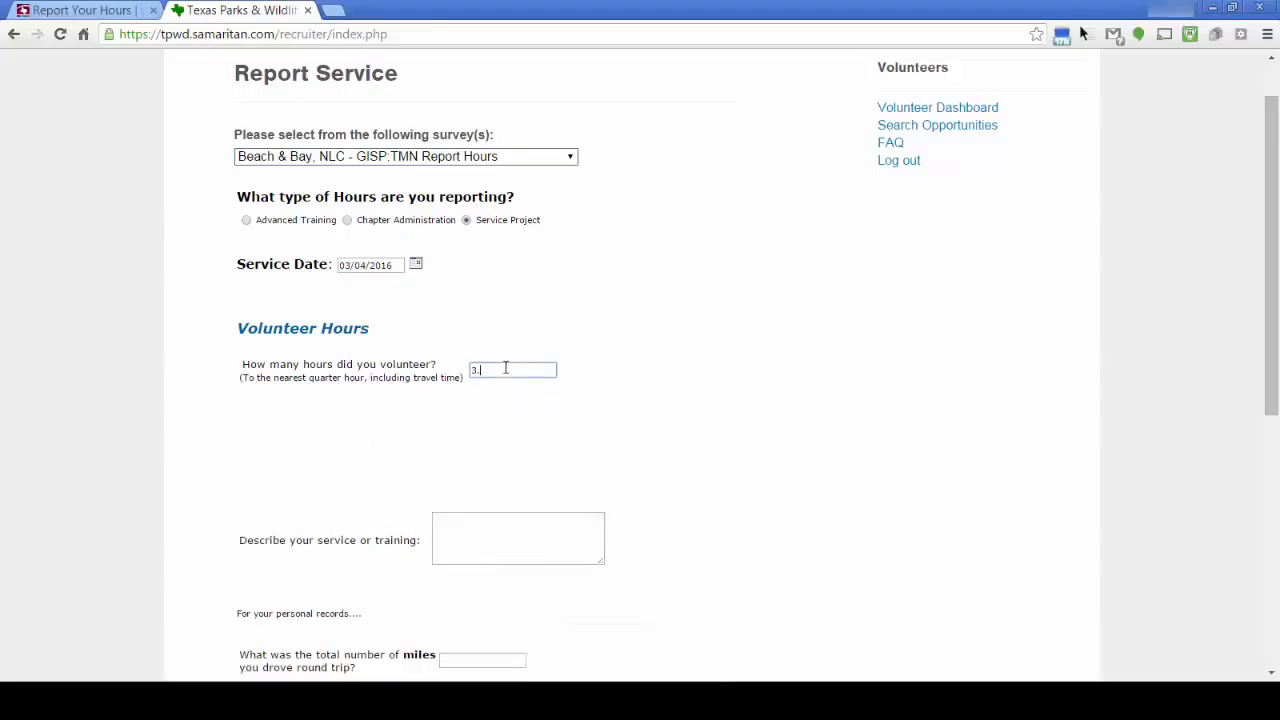
{"action": "type", "text": "5"}
{"action": "left_click", "coordinate": [569, 431]}
{"action": "left_click", "coordinate": [460, 525]}
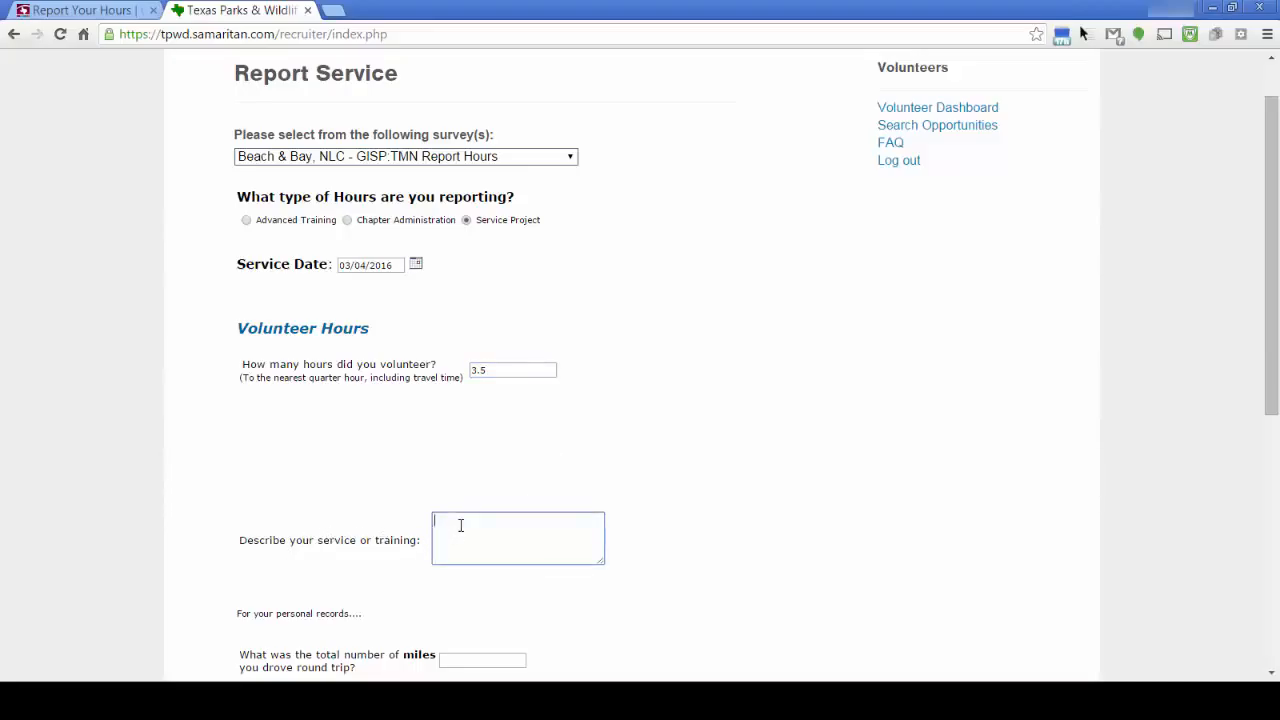
{"action": "type", "text": "les"}
{"action": "type", "text": " a"}
{"action": "type", "text": " be"}
{"action": "type", "text": "ach"}
{"action": "type", "text": " w"}
{"action": "type", "text": "alk"}
Answer Yes to having impact data to add, revealing the Opportunity Impact section
{"action": "scroll", "coordinate": [472, 526], "scroll_direction": "down", "scroll_amount": 3}
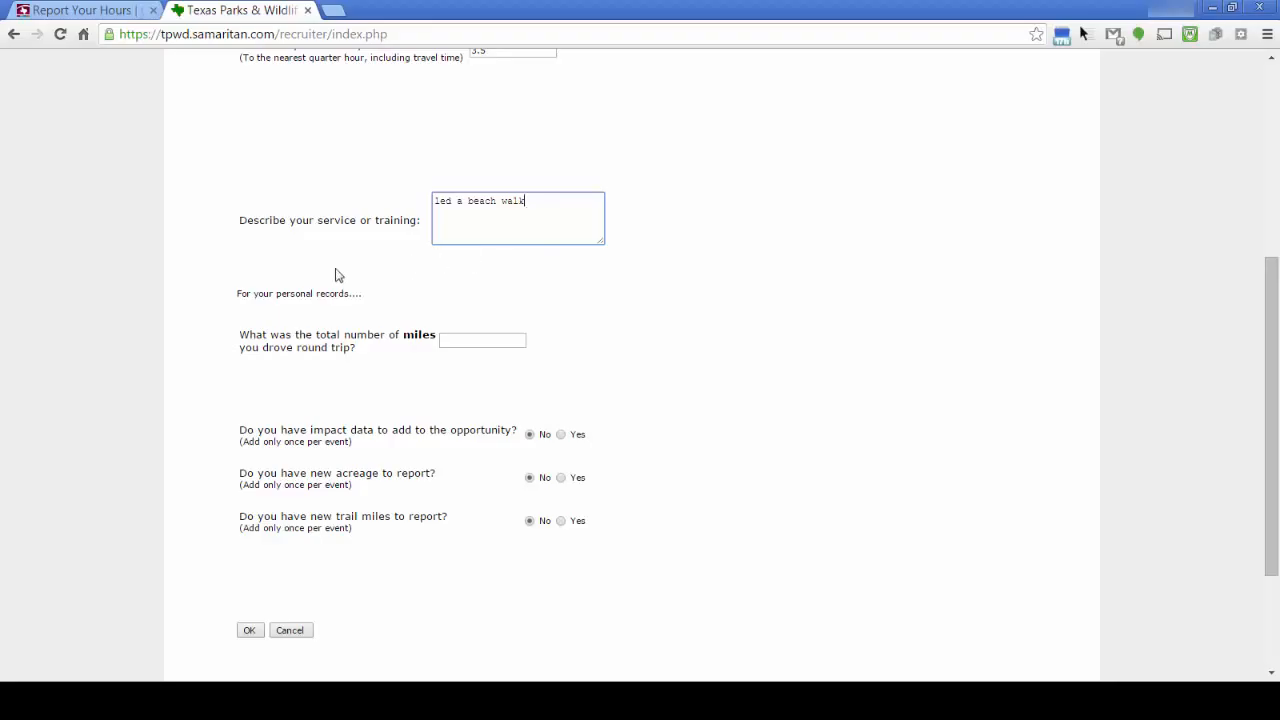
{"action": "left_click", "coordinate": [507, 342]}
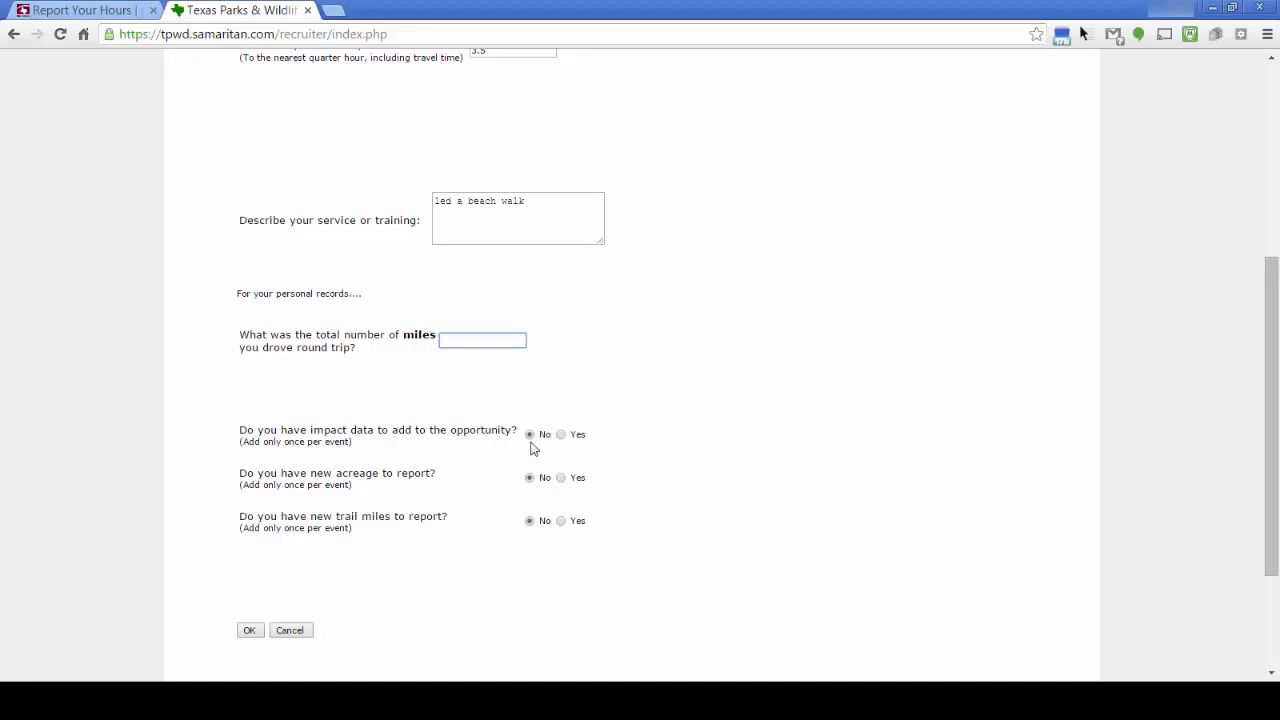
{"action": "left_click", "coordinate": [561, 434]}
{"action": "scroll", "coordinate": [700, 432], "scroll_direction": "down", "scroll_amount": 4}
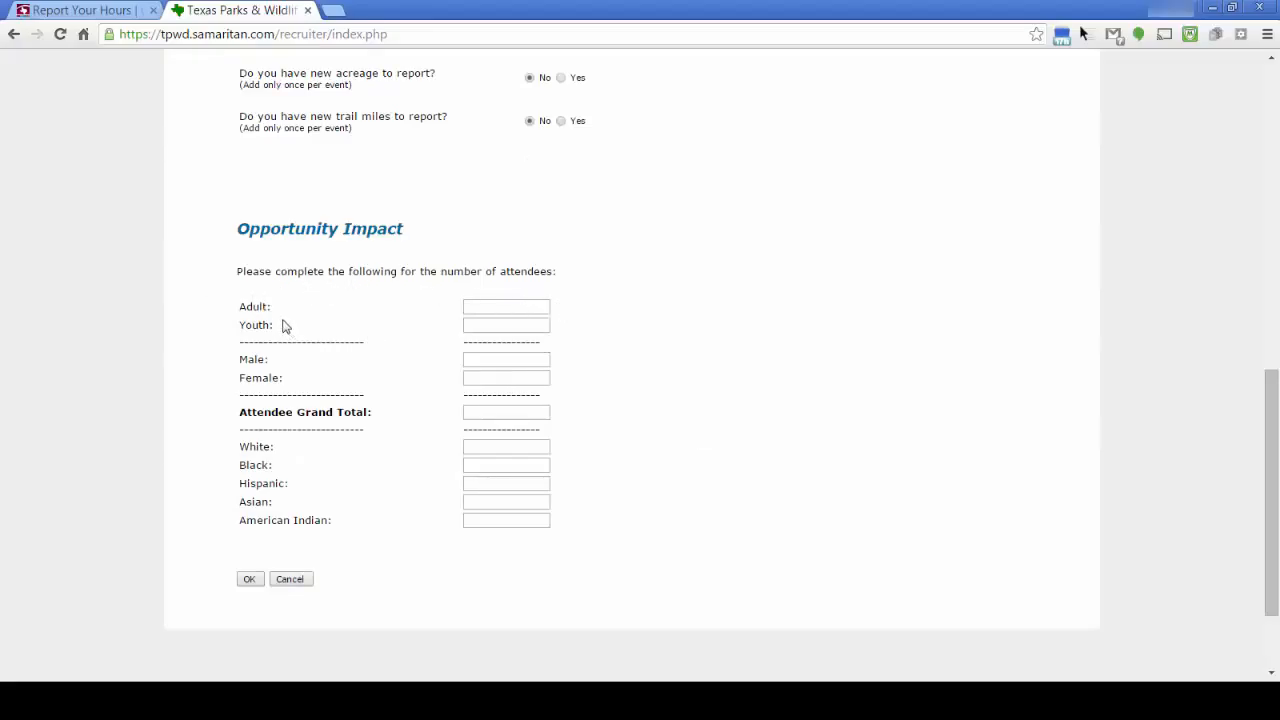
Enter attendee counts: Adult 5, Youth 15, Male 8, Female 12, Grand Total 20
{"action": "left_click", "coordinate": [490, 305]}
{"action": "type", "text": "5"}
{"action": "left_click", "coordinate": [496, 327]}
{"action": "type", "text": "15"}
{"action": "left_click", "coordinate": [494, 361]}
{"action": "type", "text": "8"}
{"action": "left_click", "coordinate": [520, 375]}
{"action": "type", "text": "12"}
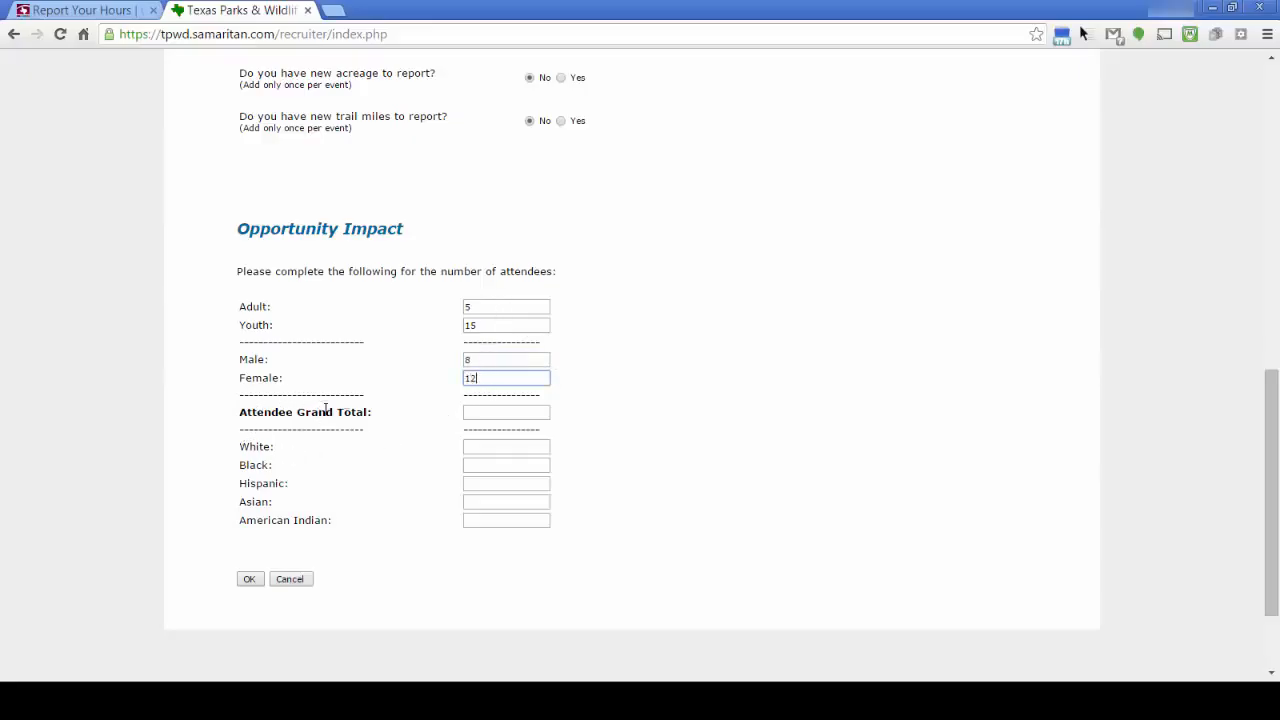
{"action": "left_click", "coordinate": [500, 414]}
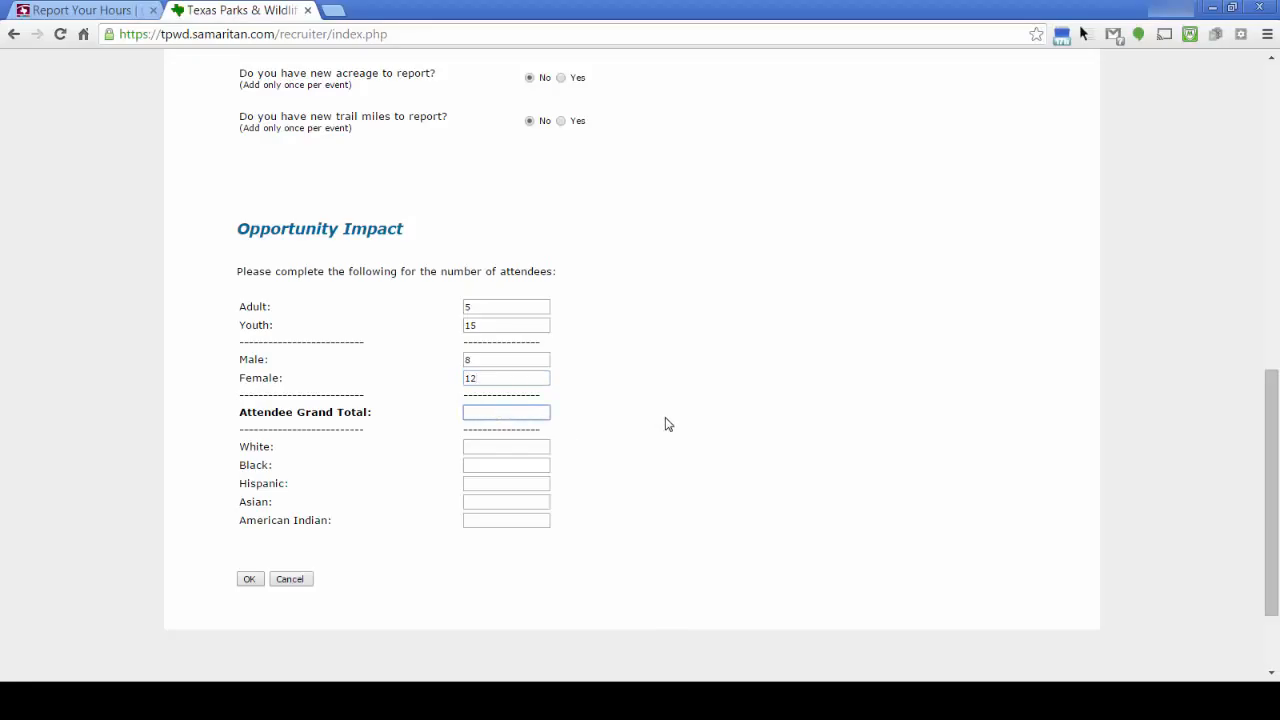
{"action": "type", "text": "0"}
Enter ethnicity counts White 10, Black 5, Hispanic 3, Asian 2, and submit the entry
{"action": "scroll", "coordinate": [668, 424], "scroll_direction": "down", "scroll_amount": 2}
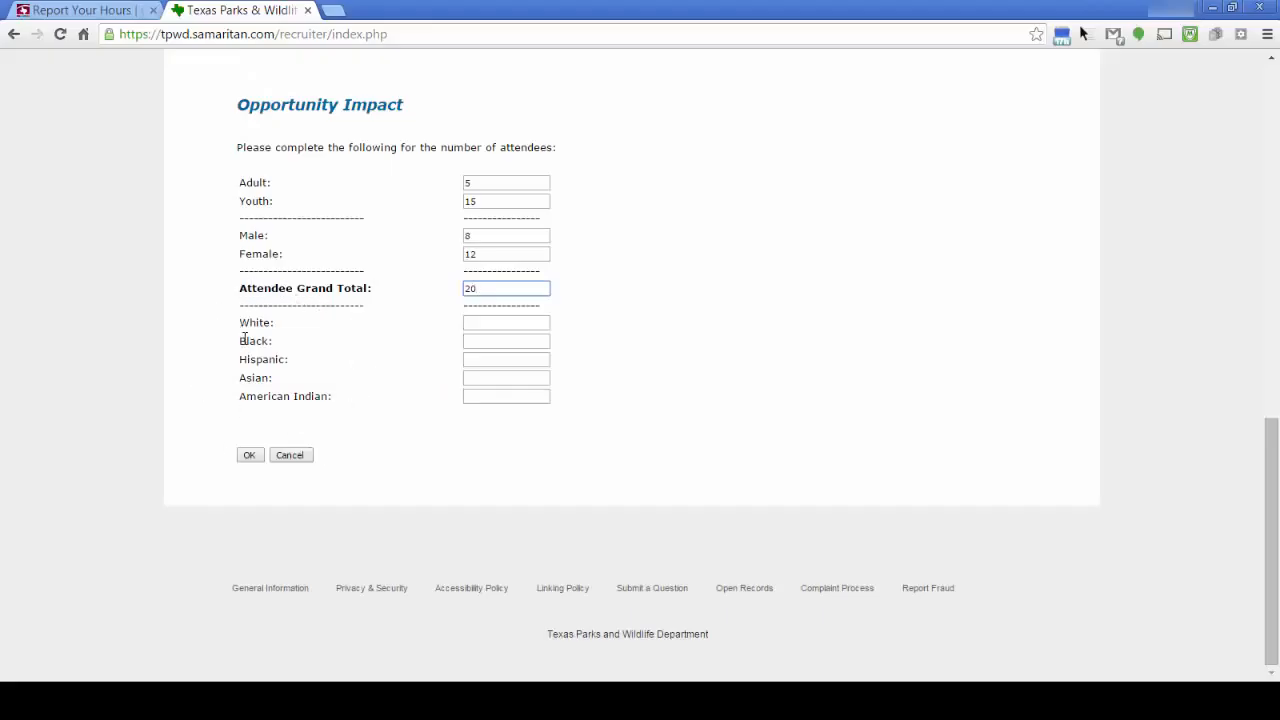
{"action": "left_click", "coordinate": [474, 322]}
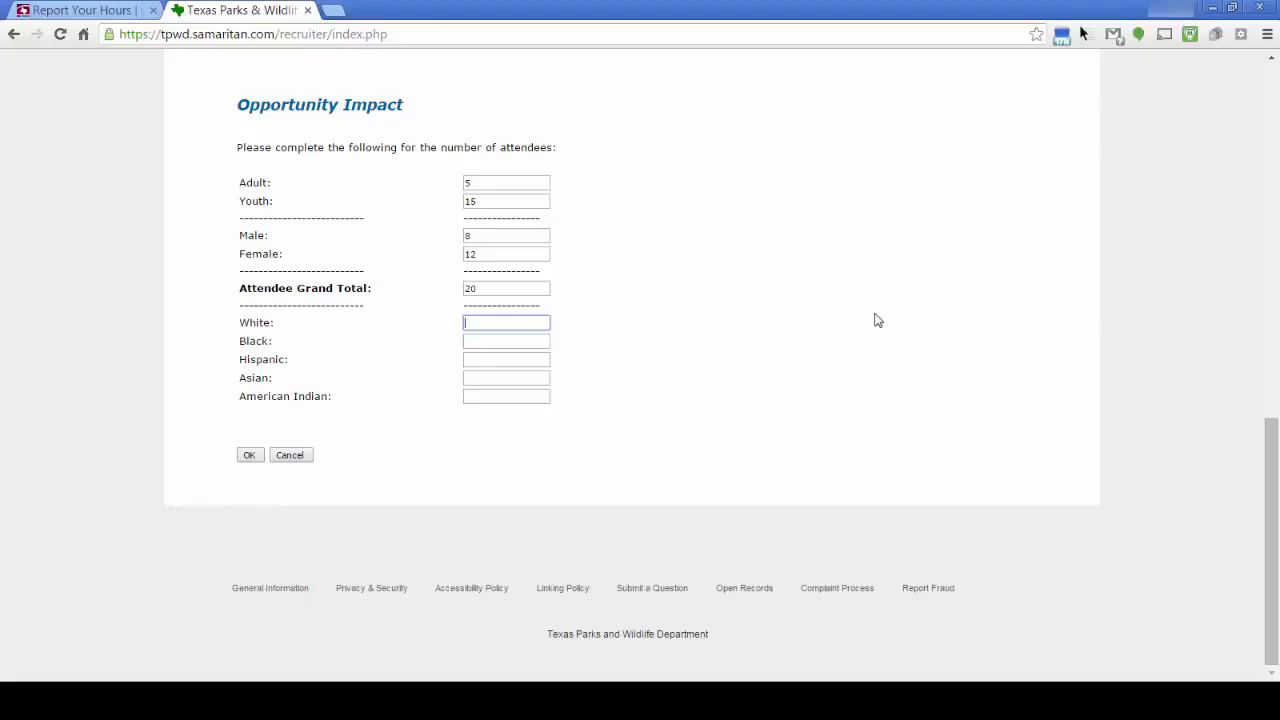
{"action": "type", "text": "10"}
{"action": "left_click", "coordinate": [496, 340]}
{"action": "type", "text": "5"}
{"action": "left_click", "coordinate": [481, 359]}
{"action": "type", "text": "3"}
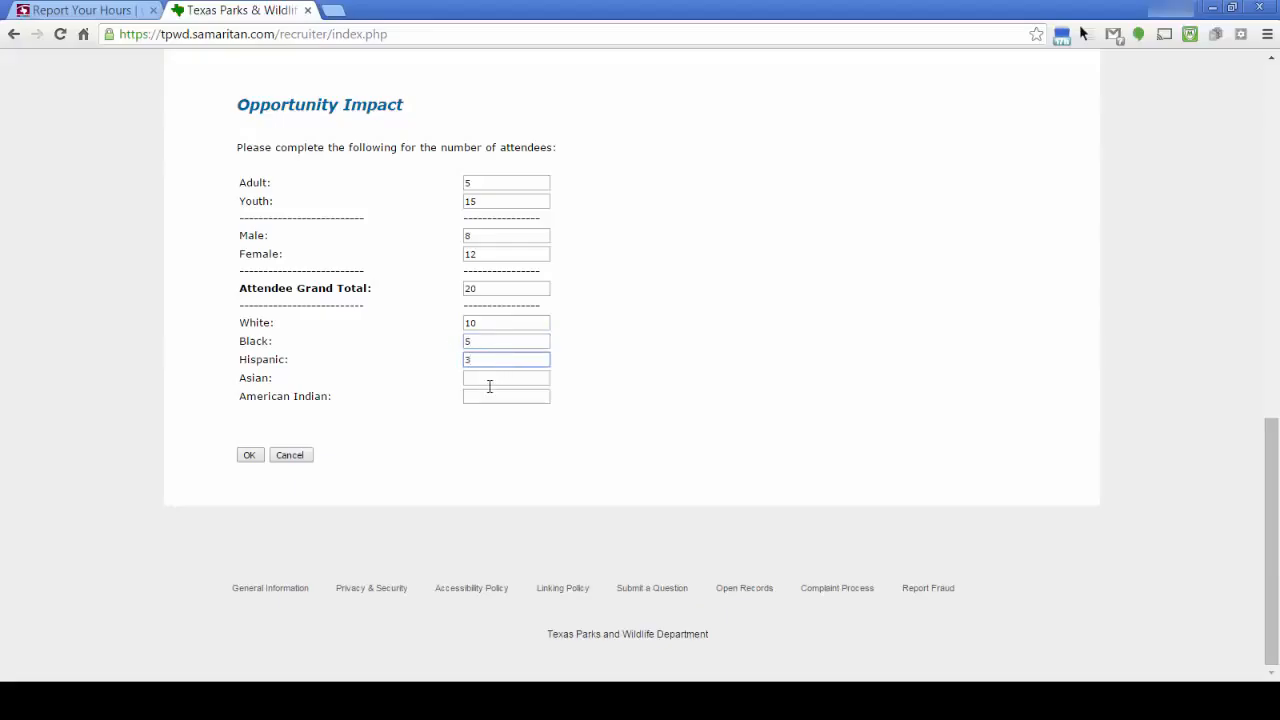
{"action": "left_click", "coordinate": [491, 379]}
{"action": "type", "text": "2"}
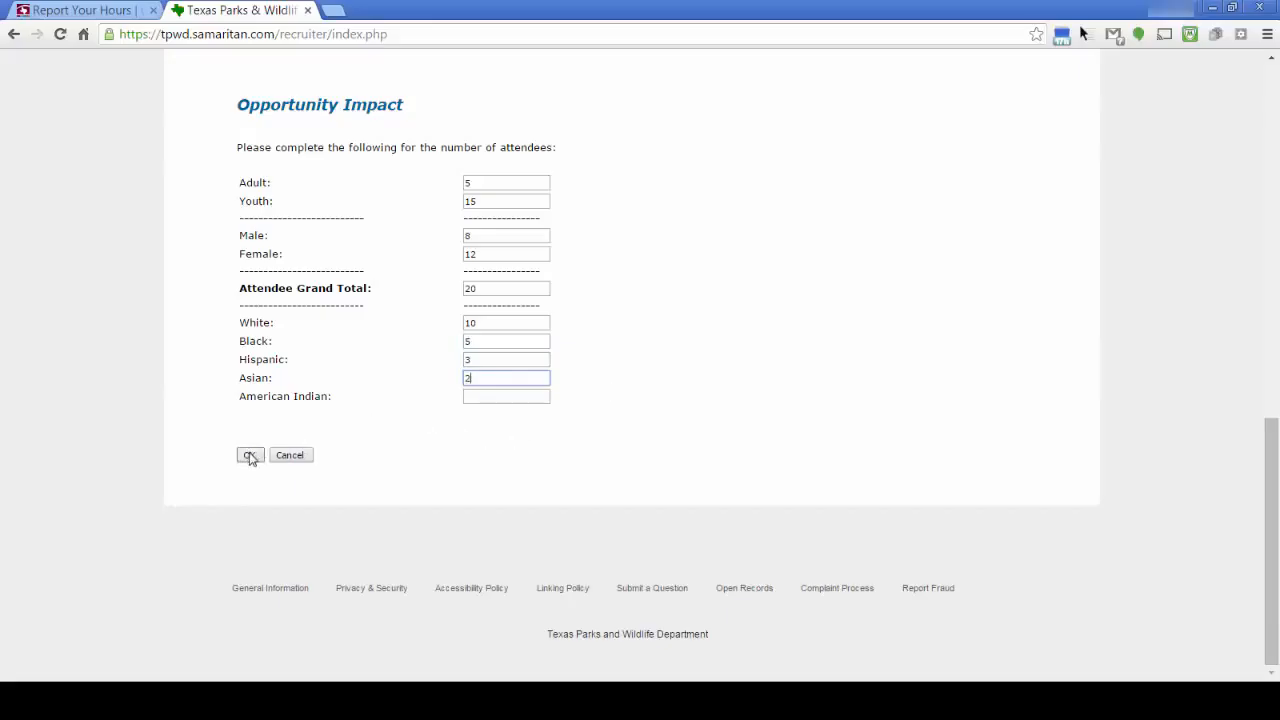
{"action": "left_click", "coordinate": [250, 456]}
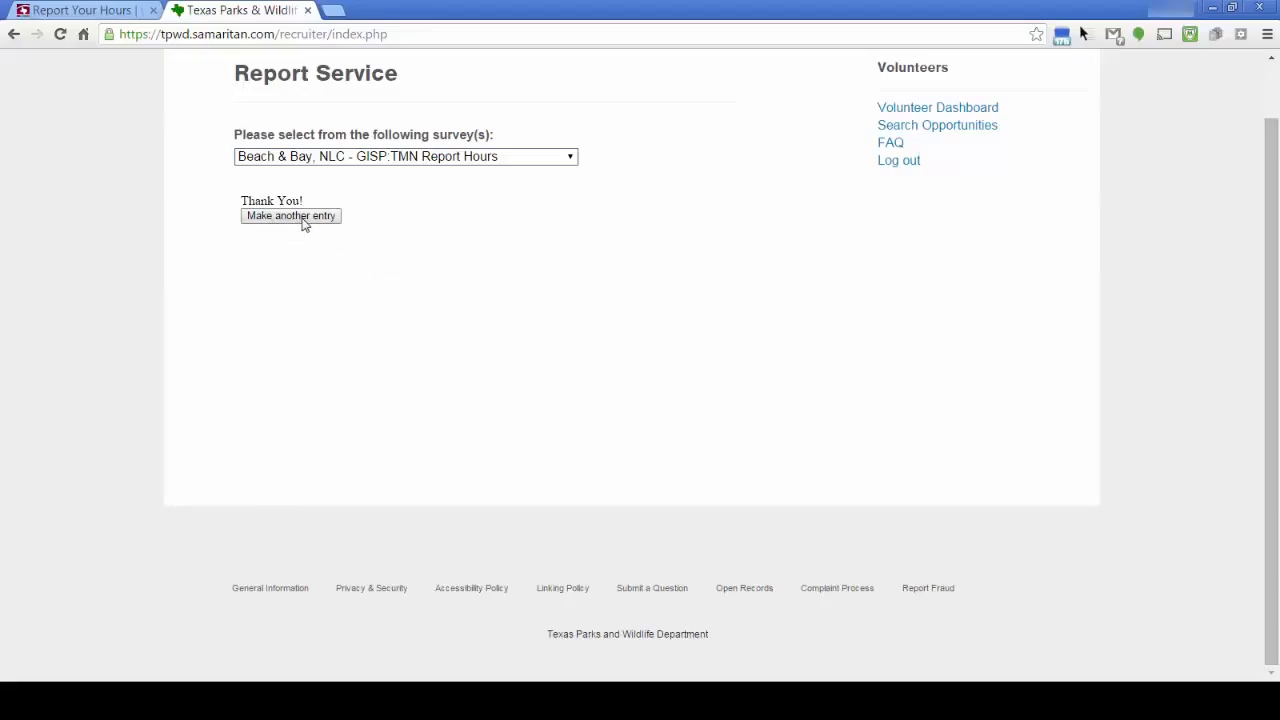
Return from the Thank You page to the Volunteer Dashboard
{"action": "left_click", "coordinate": [925, 110]}
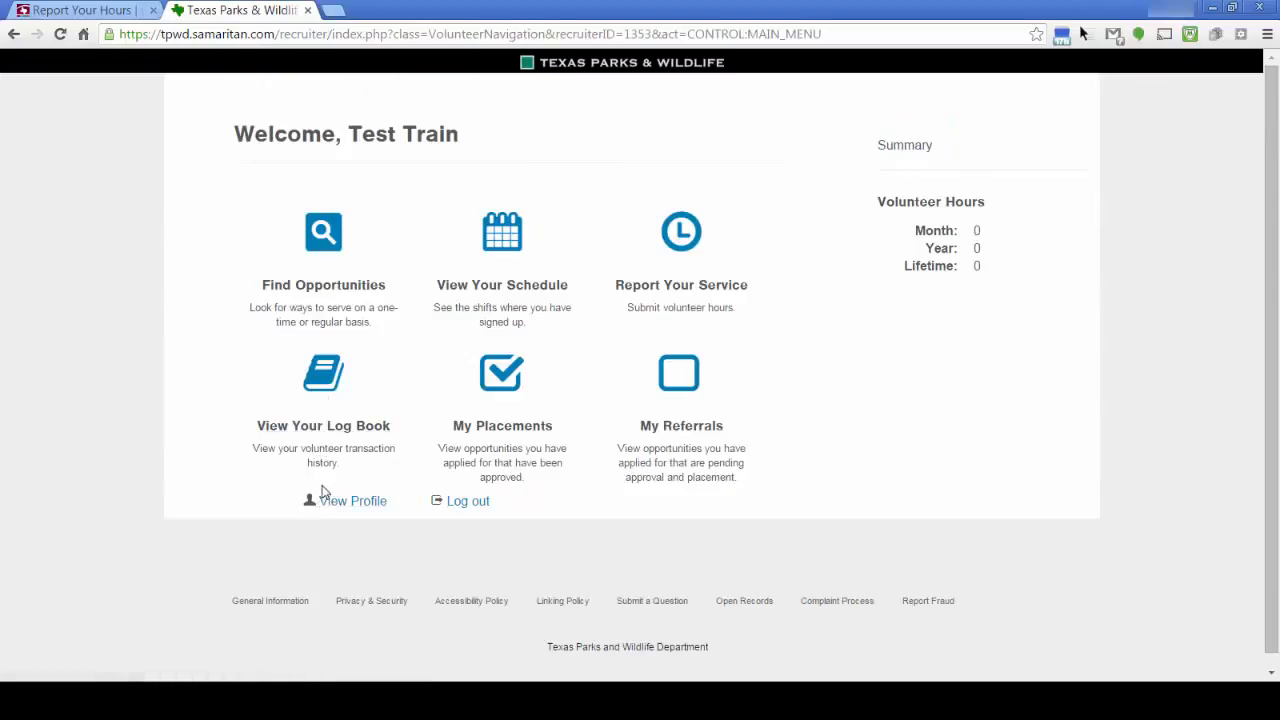
Open the Log Book showing both Not Yet Approved training and service entries
{"action": "left_click", "coordinate": [324, 378]}
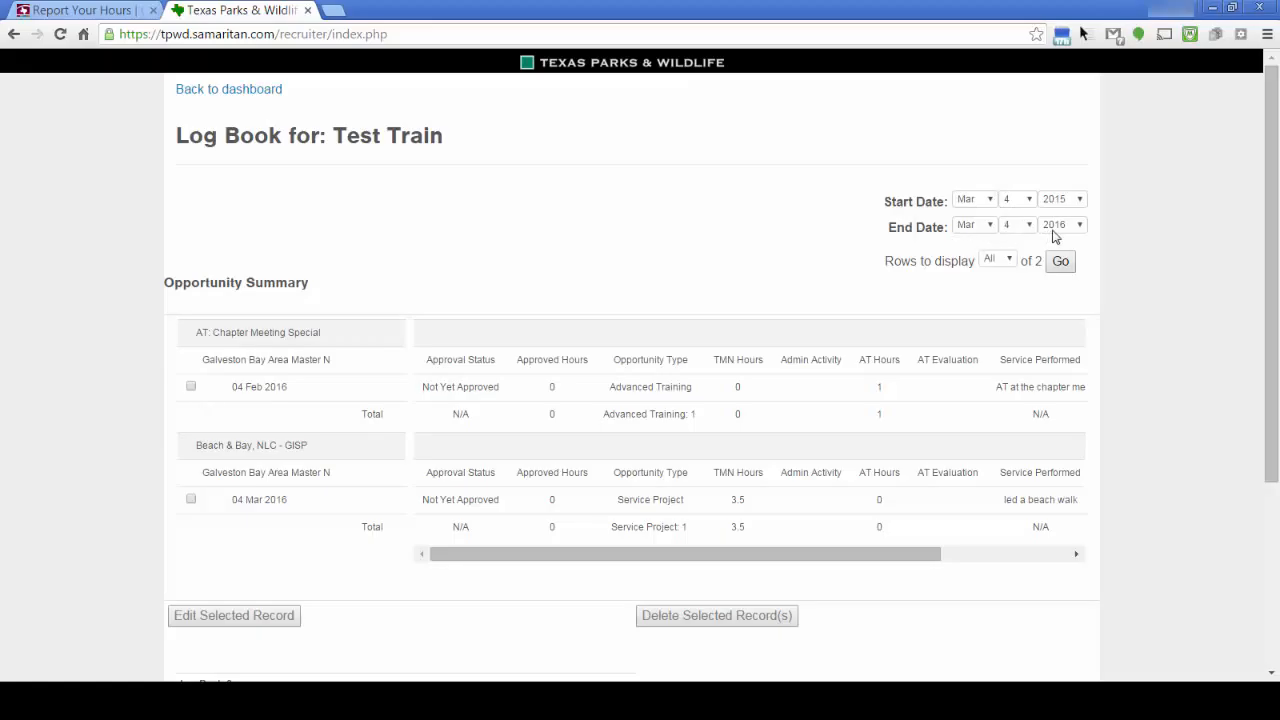
Change the Log Book start date to Jan 1, 2016 and reload the listing with Go
{"action": "left_click", "coordinate": [992, 201]}
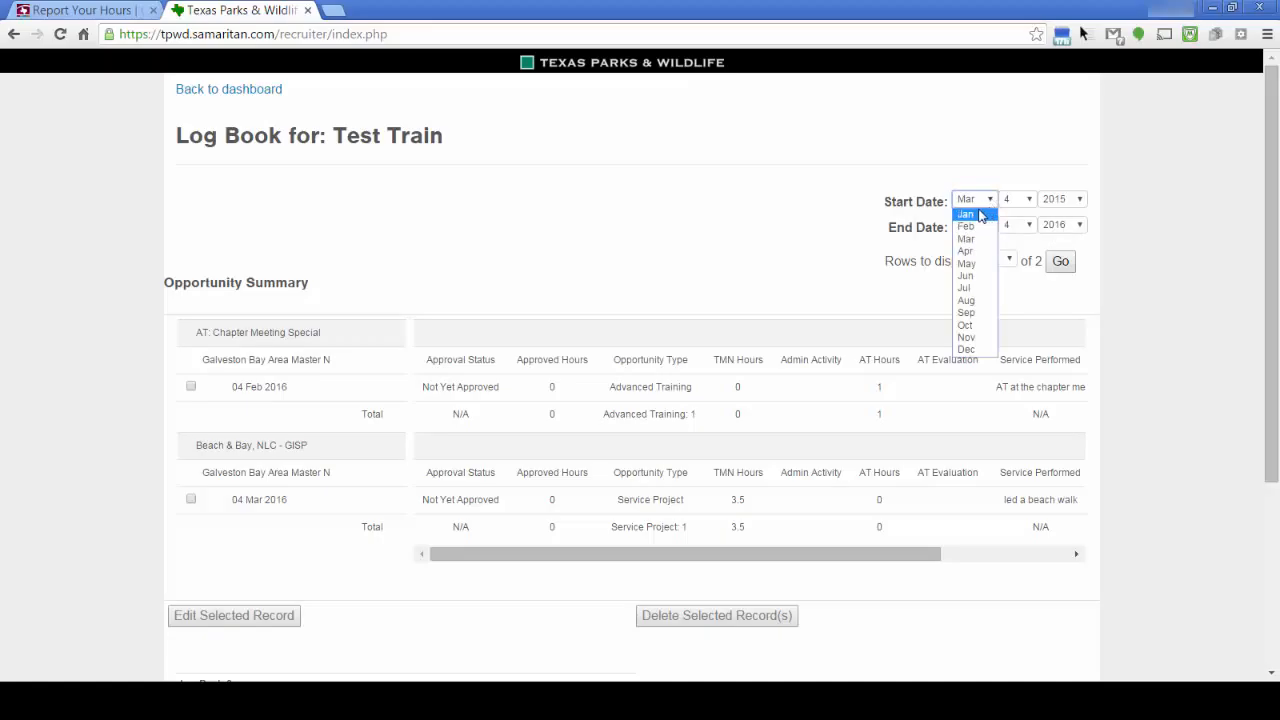
{"action": "left_click", "coordinate": [980, 215]}
{"action": "left_click", "coordinate": [1029, 201]}
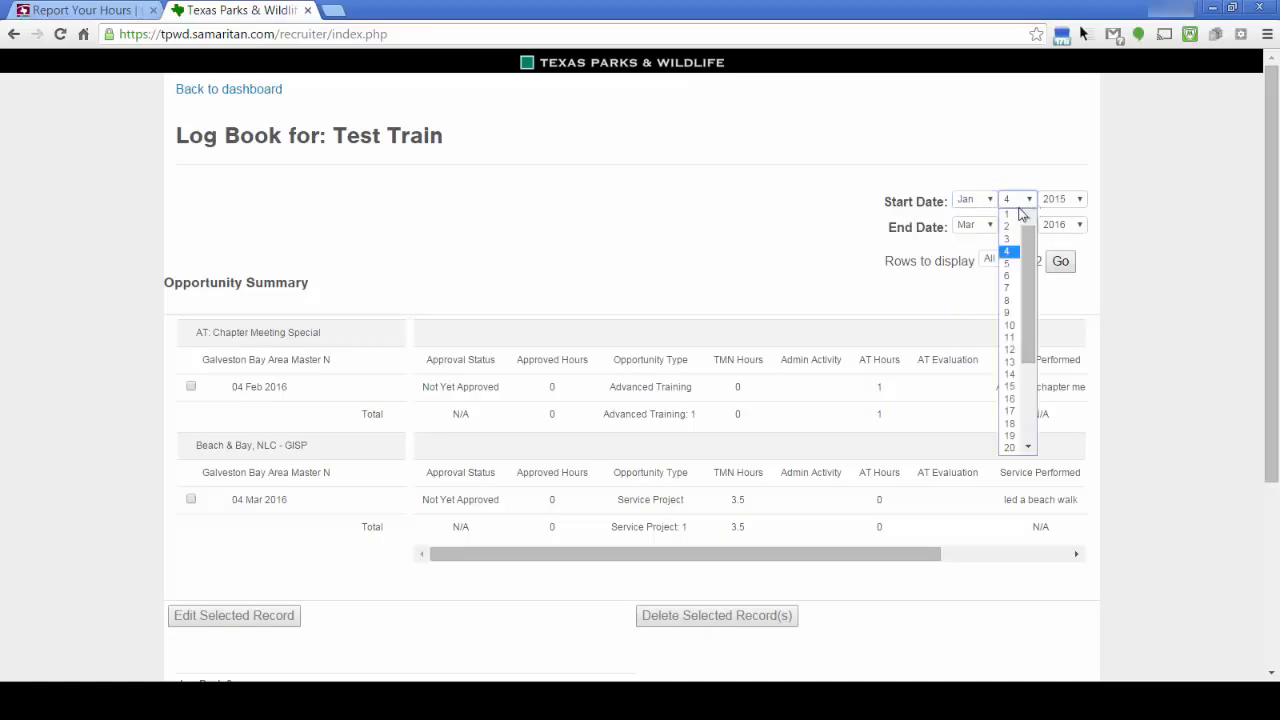
{"action": "left_click", "coordinate": [1018, 214]}
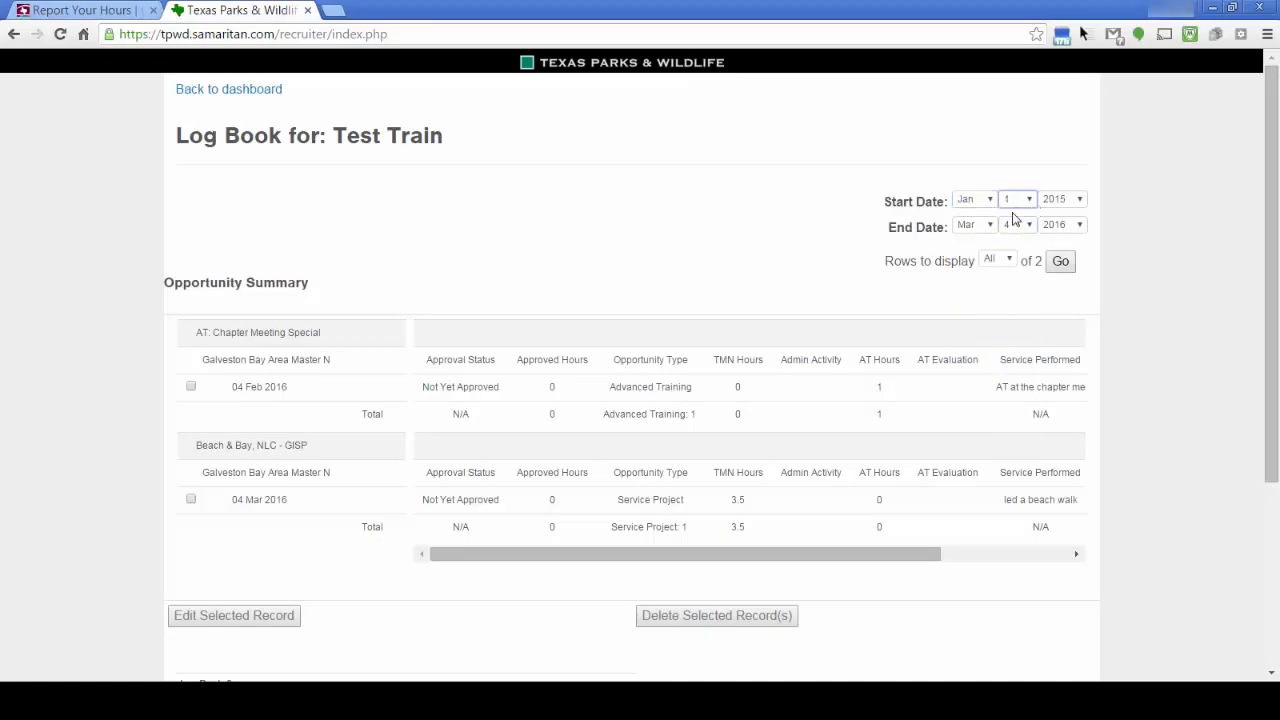
{"action": "left_click", "coordinate": [1081, 200]}
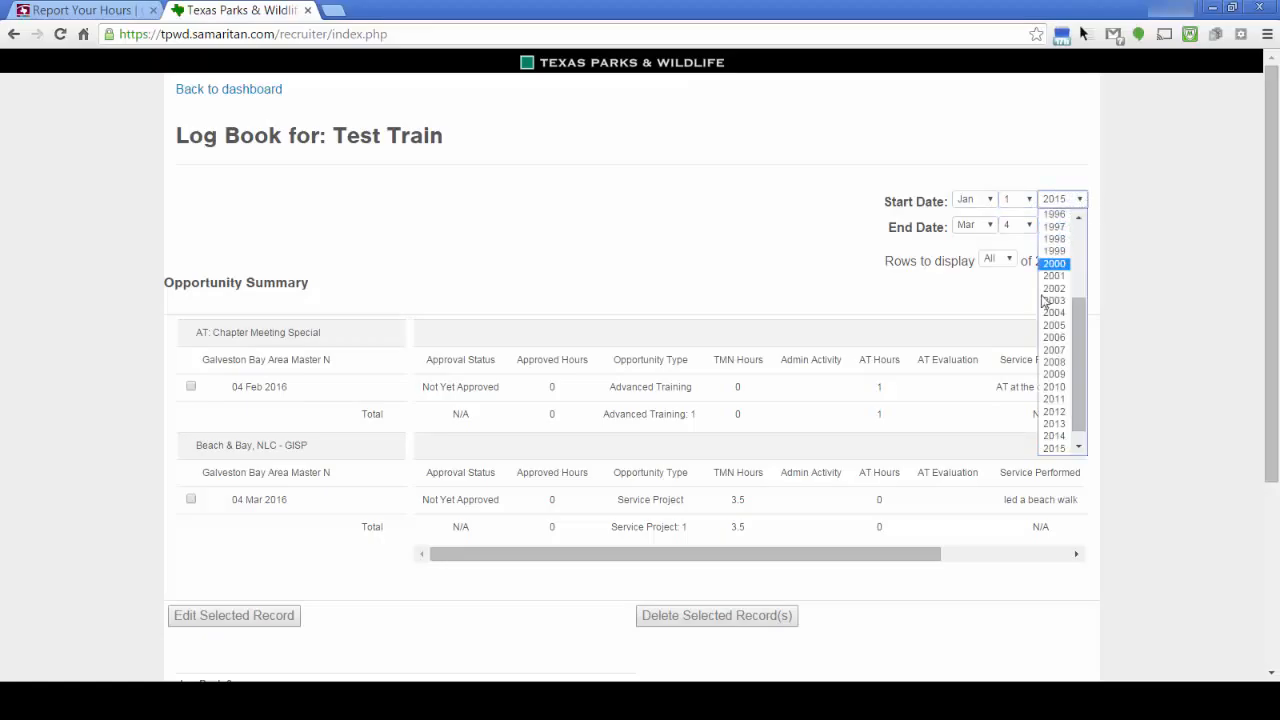
{"action": "scroll", "coordinate": [1078, 444], "scroll_direction": "down", "scroll_amount": 1}
{"action": "left_click", "coordinate": [1056, 449]}
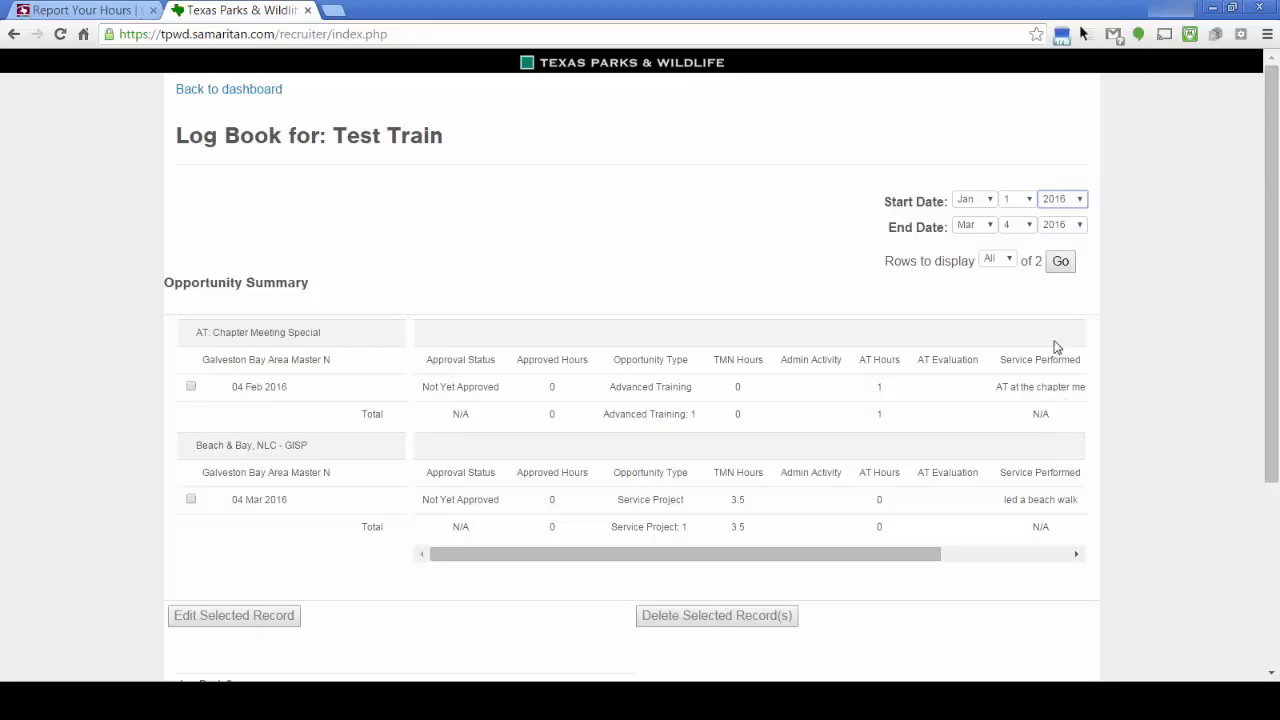
{"action": "left_click", "coordinate": [1062, 262]}
{"action": "left_click", "coordinate": [1061, 264]}
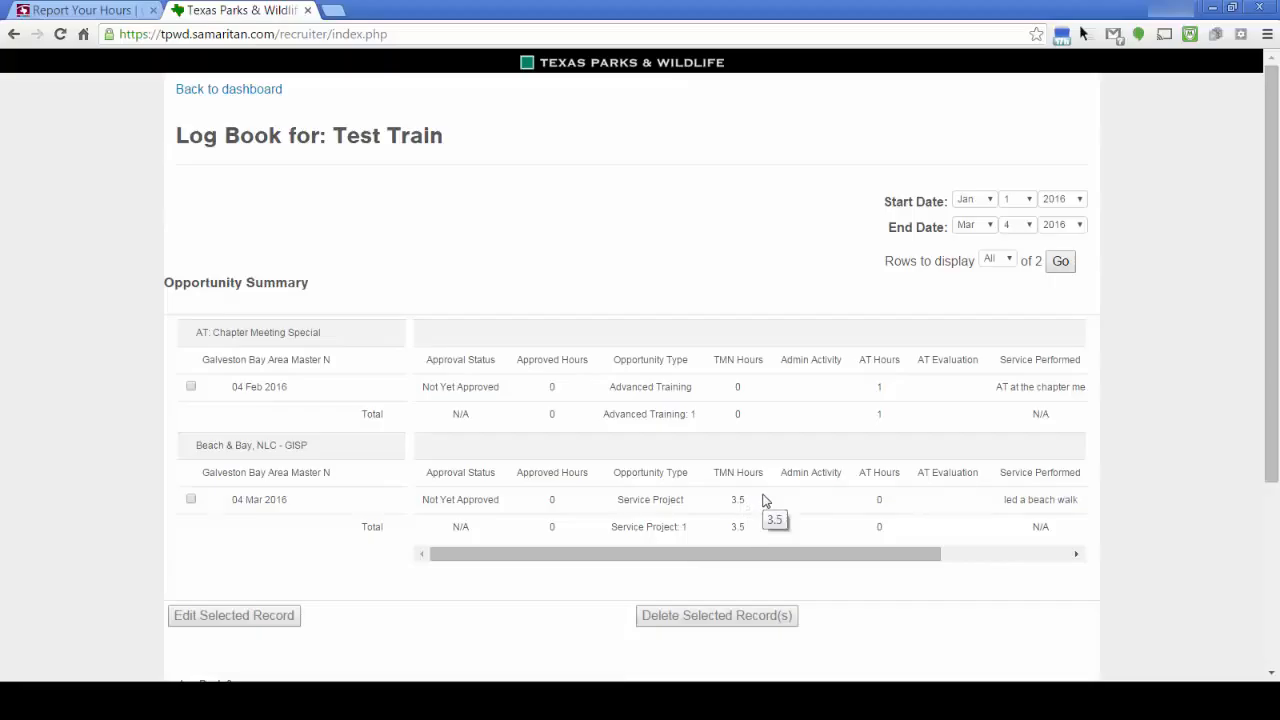
Change the 04 Mar 2016 Beach & Bay service record to 4.5 hours and save it
{"action": "left_click", "coordinate": [191, 500]}
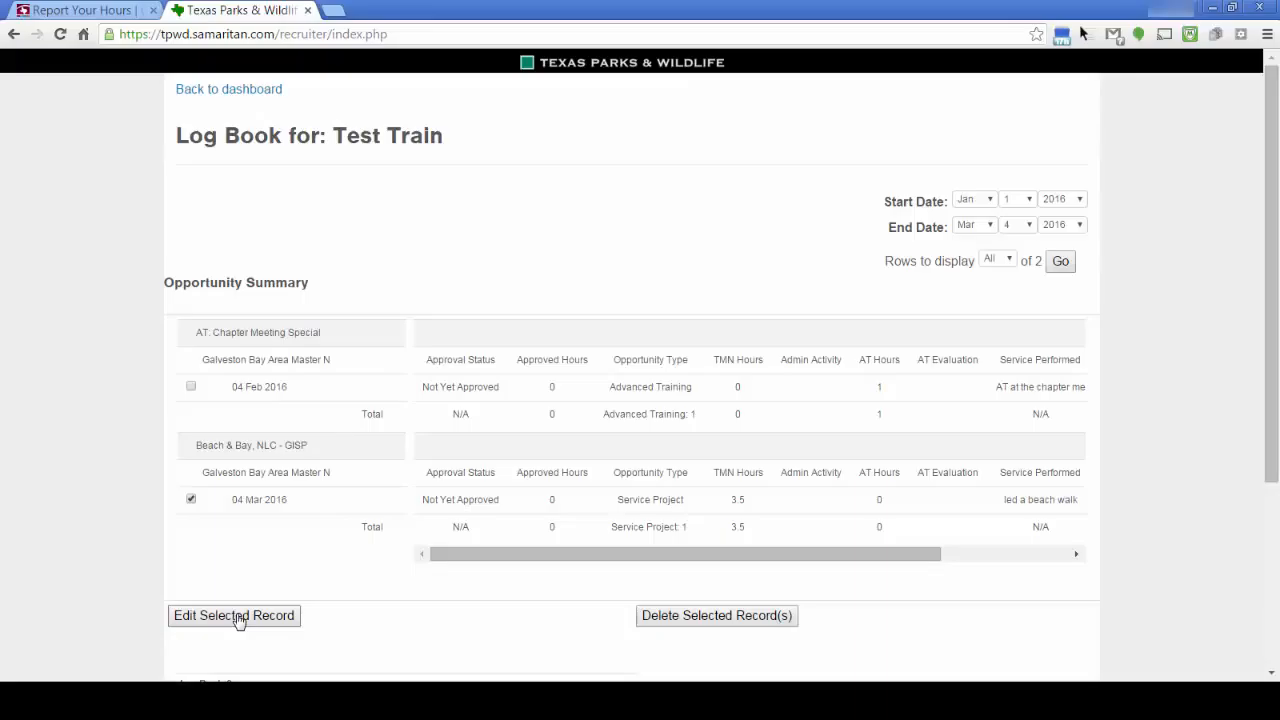
{"action": "left_click", "coordinate": [238, 617]}
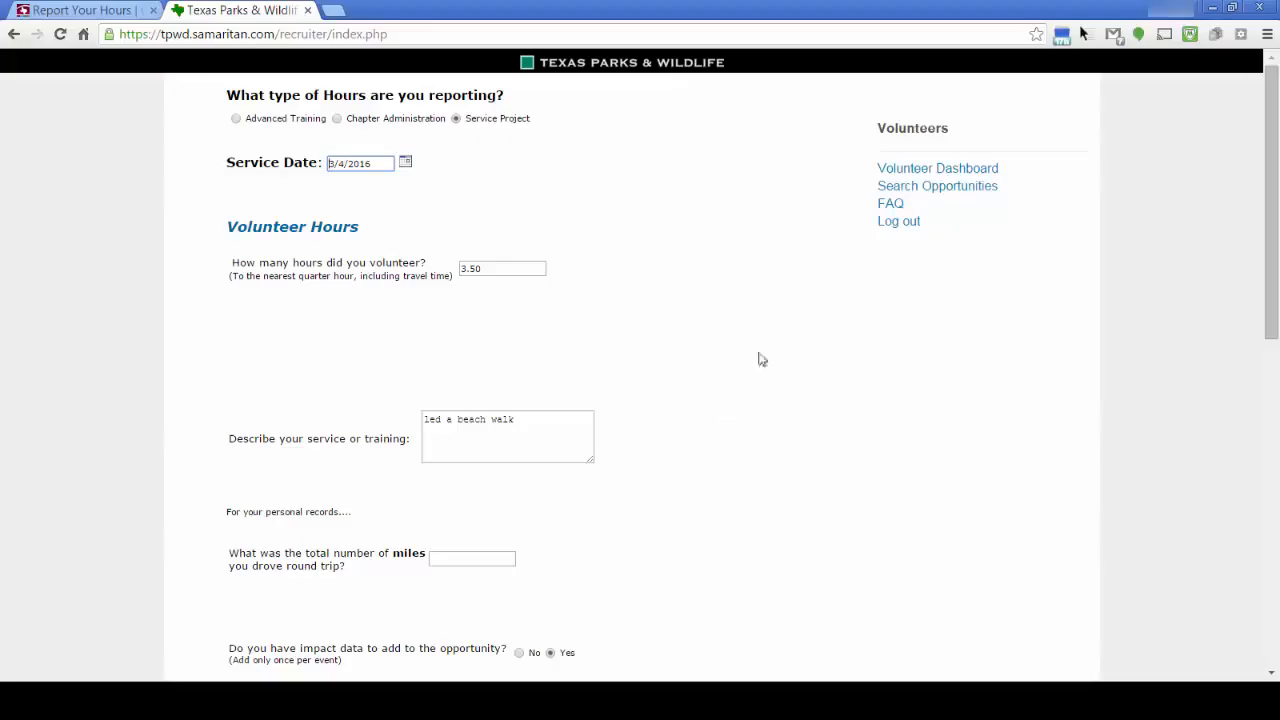
{"action": "double_click", "coordinate": [485, 266]}
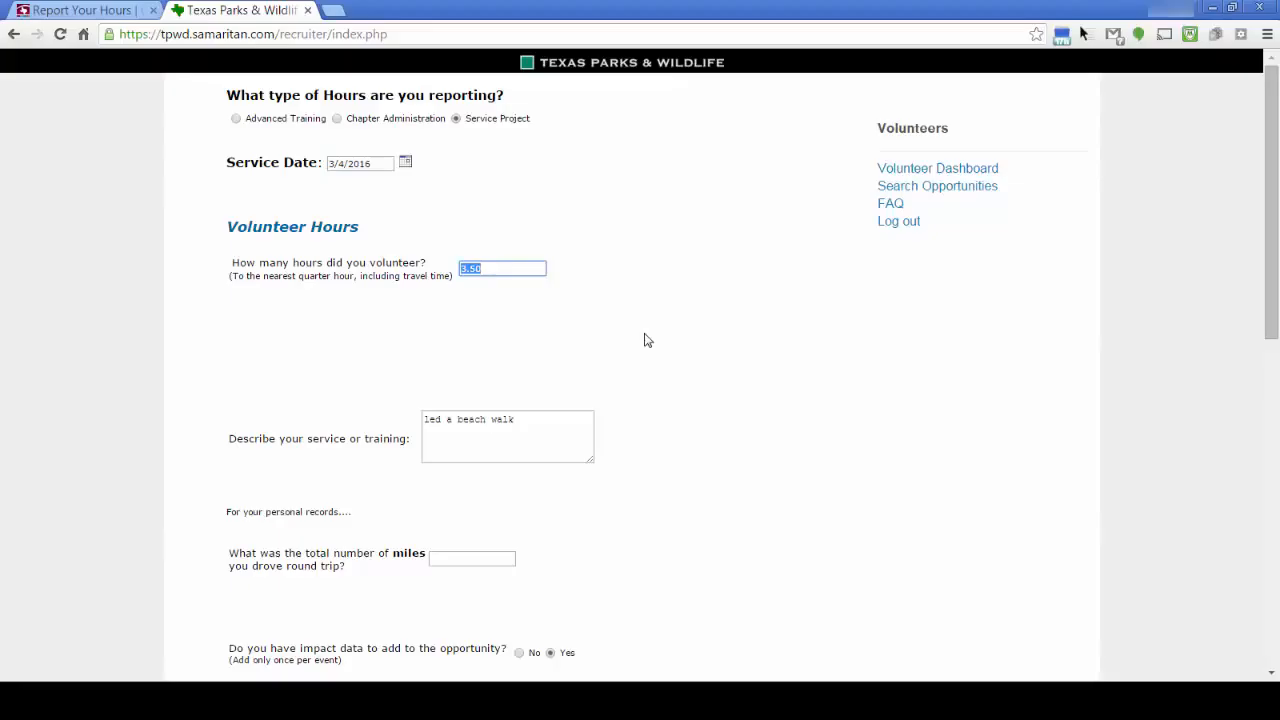
{"action": "type", "text": "4"}
{"action": "scroll", "coordinate": [418, 495], "scroll_direction": "down", "scroll_amount": 3}
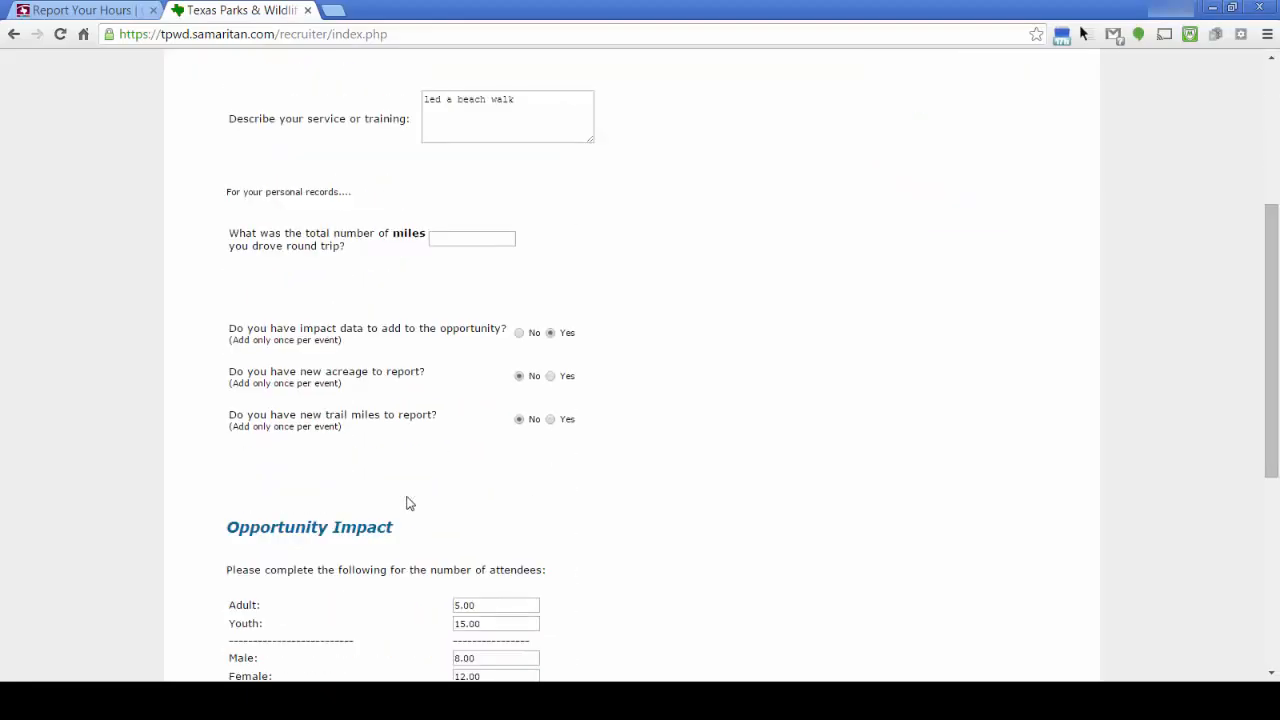
{"action": "scroll", "coordinate": [410, 503], "scroll_direction": "down", "scroll_amount": 2}
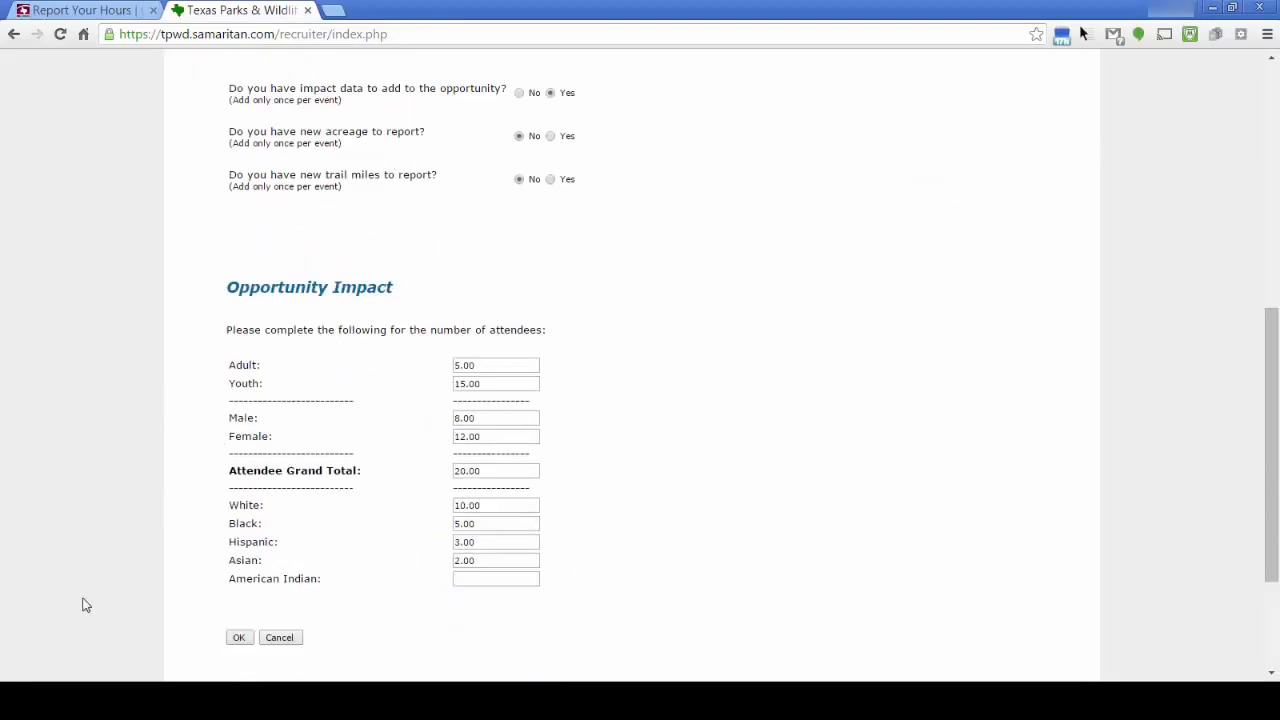
{"action": "scroll", "coordinate": [215, 552], "scroll_direction": "down", "scroll_amount": 1}
{"action": "left_click", "coordinate": [239, 559]}
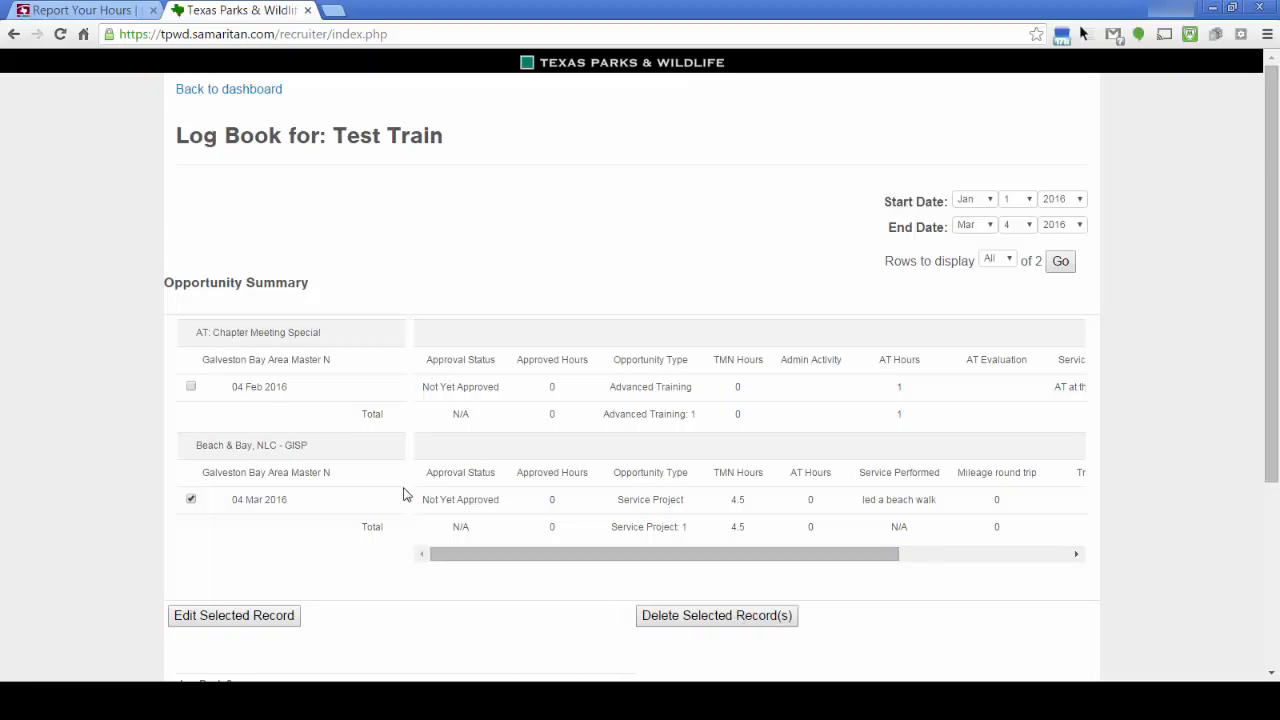
Review the Log Book Summary totals of 4.5 TMN and 1 AT hours, then return to the top
{"action": "scroll", "coordinate": [366, 520], "scroll_direction": "down", "scroll_amount": 3}
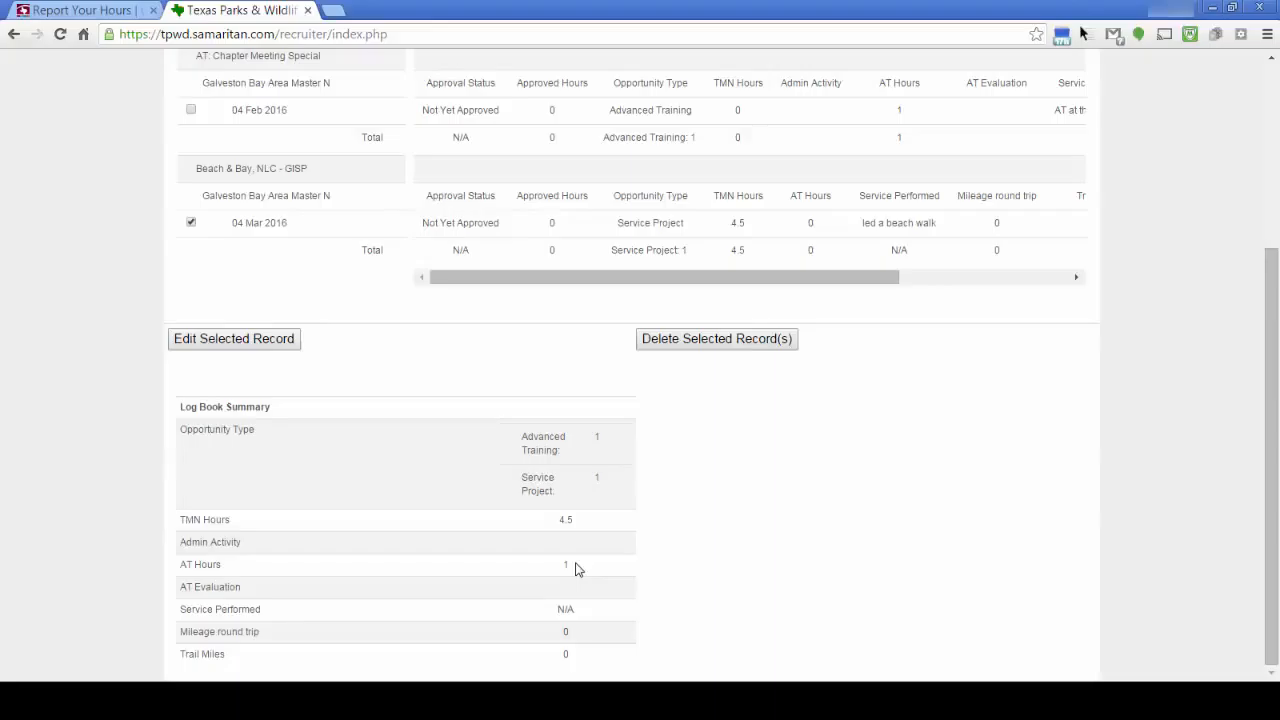
{"action": "scroll", "coordinate": [598, 563], "scroll_direction": "up", "scroll_amount": 3}
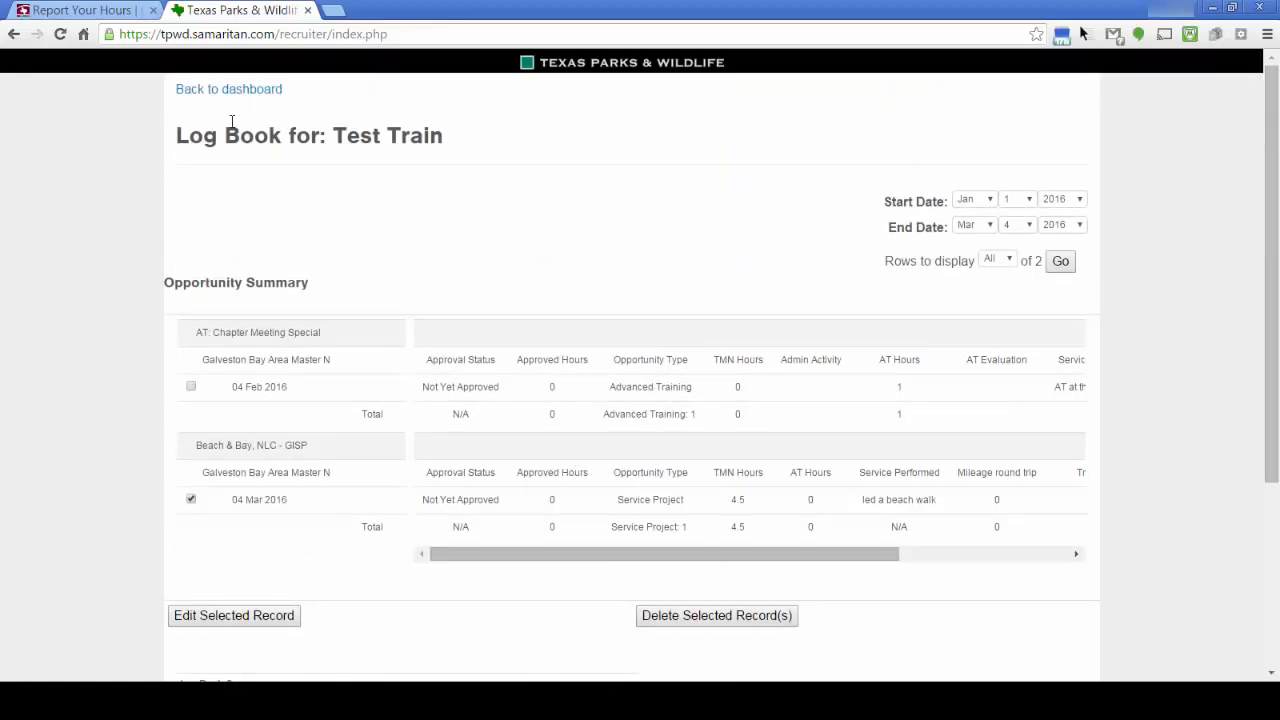
Return to the welcome dashboard and sign out of the volunteer account
{"action": "left_click", "coordinate": [227, 89]}
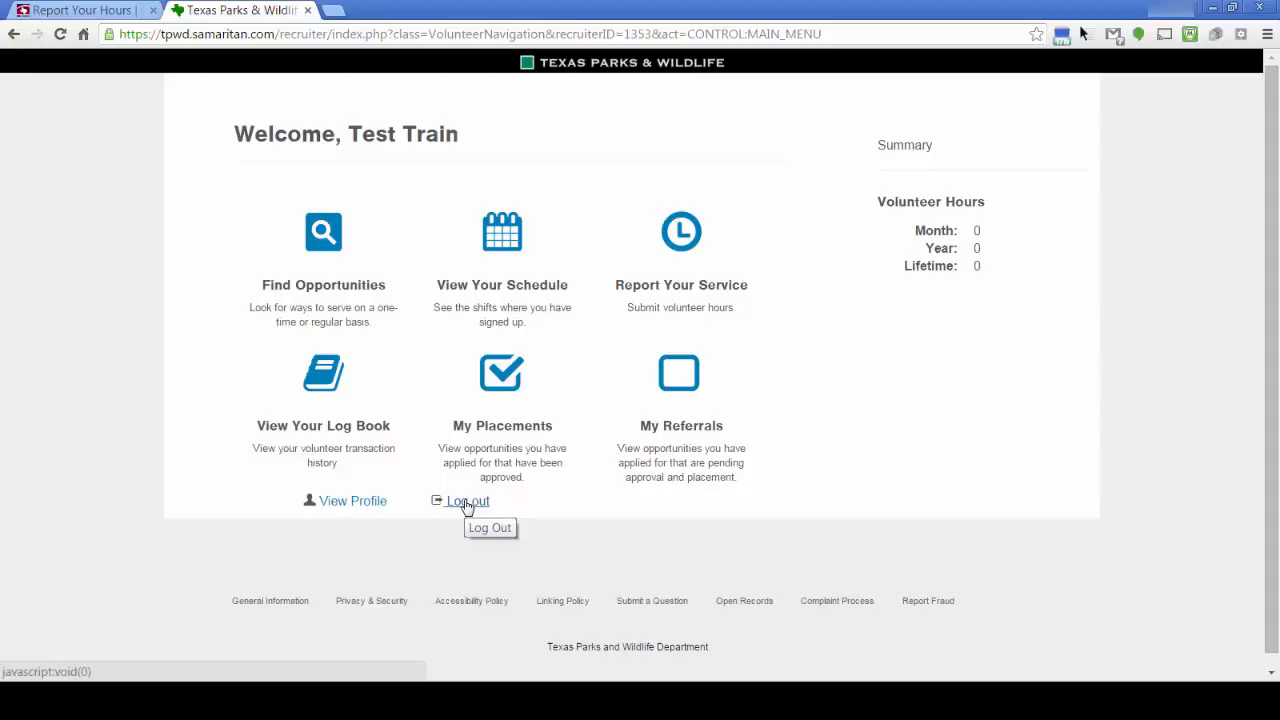
{"action": "left_click", "coordinate": [466, 505]}
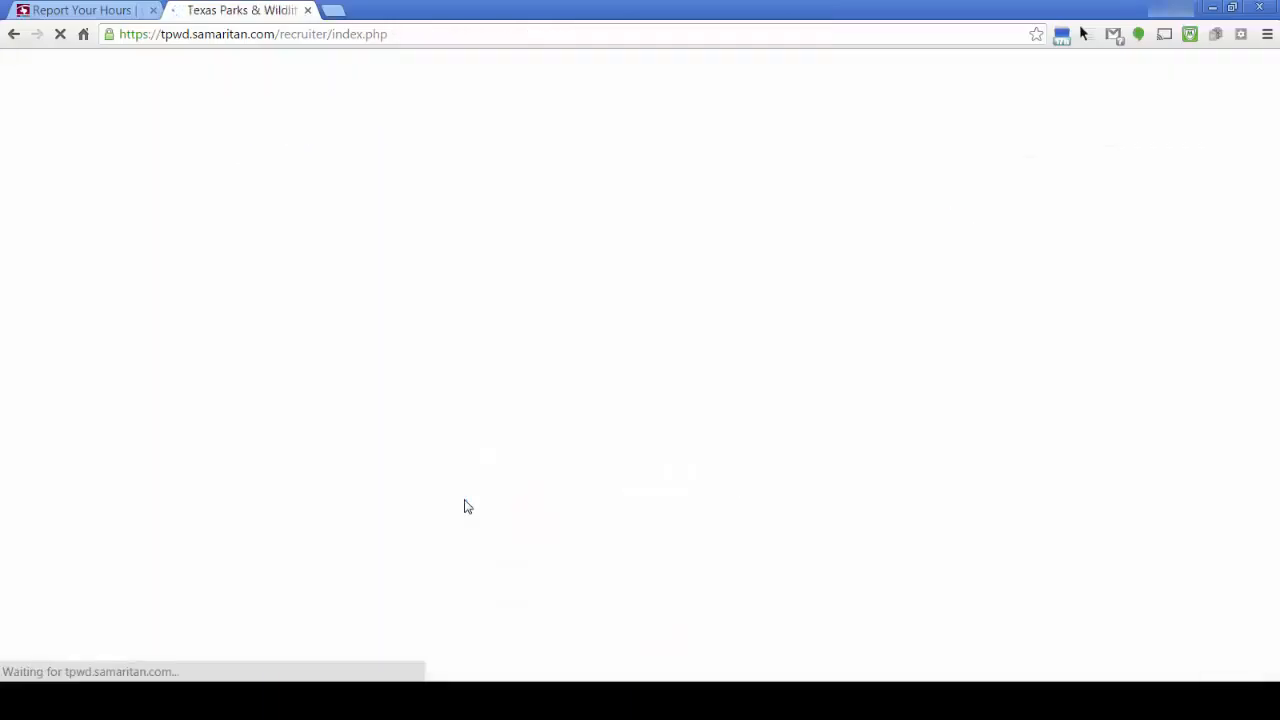